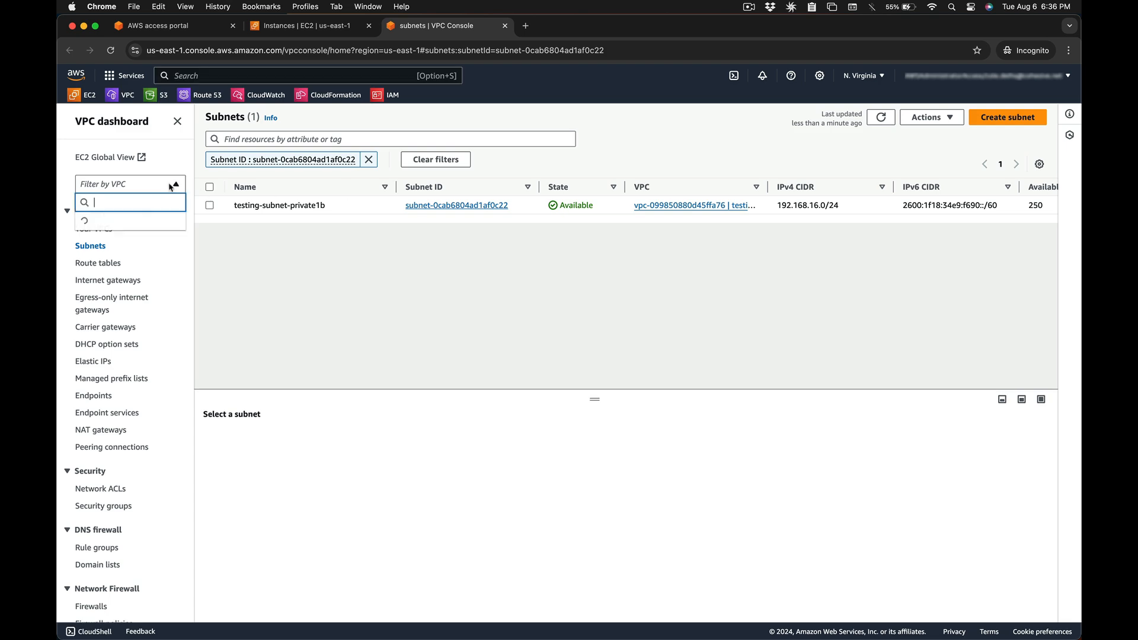
# - Select testing-subnet-public1a in the testing-vpc subnet list to show its details
pyautogui.click(303, 208)
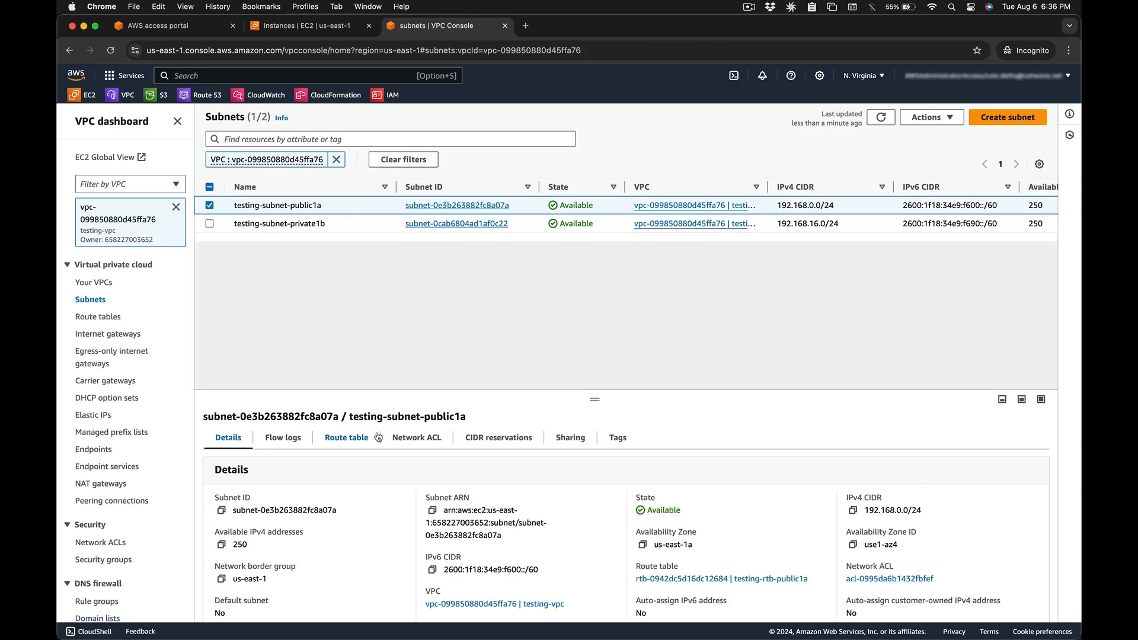
# - Check that the public subnet's route table sends 0.0.0.0/0 and ::/0 to the internet gateway
pyautogui.moveTo(584, 397); pyautogui.dragTo(599, 285)
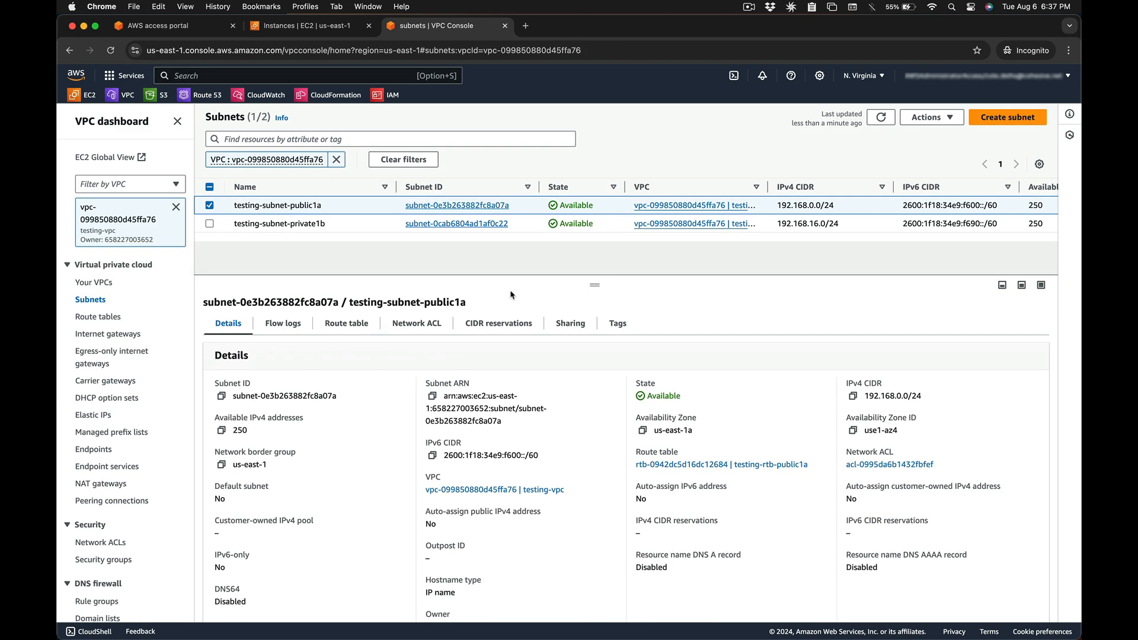
pyautogui.click(348, 330)
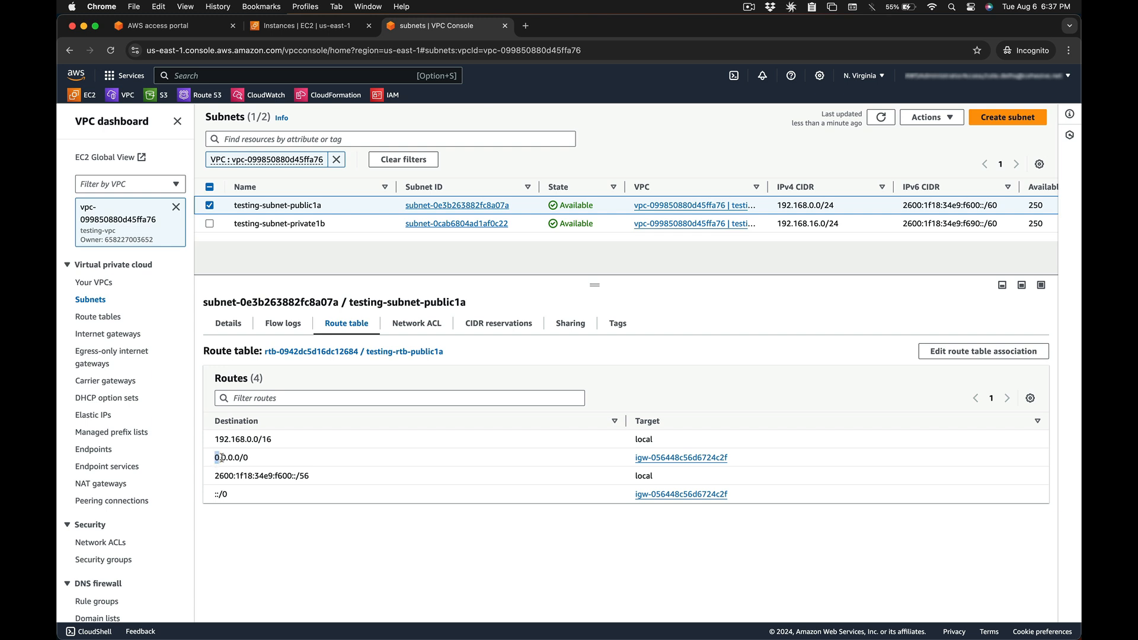
pyautogui.moveTo(214, 461); pyautogui.dragTo(261, 462)
pyautogui.moveTo(624, 462); pyautogui.dragTo(746, 463)
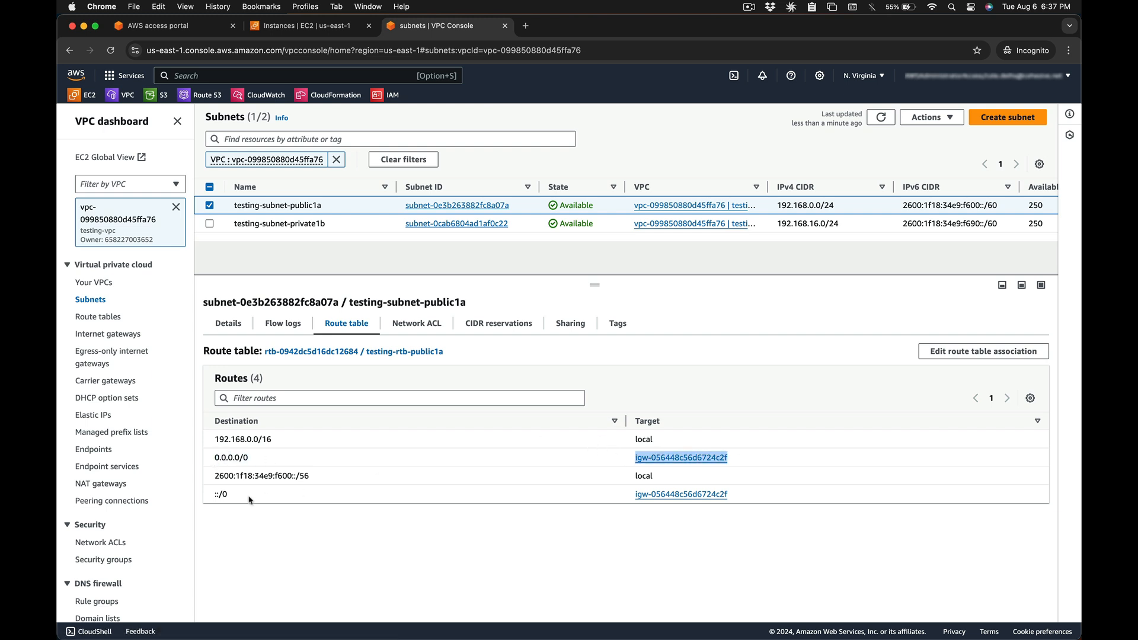
pyautogui.moveTo(212, 495); pyautogui.dragTo(259, 495)
pyautogui.moveTo(629, 499); pyautogui.dragTo(746, 502)
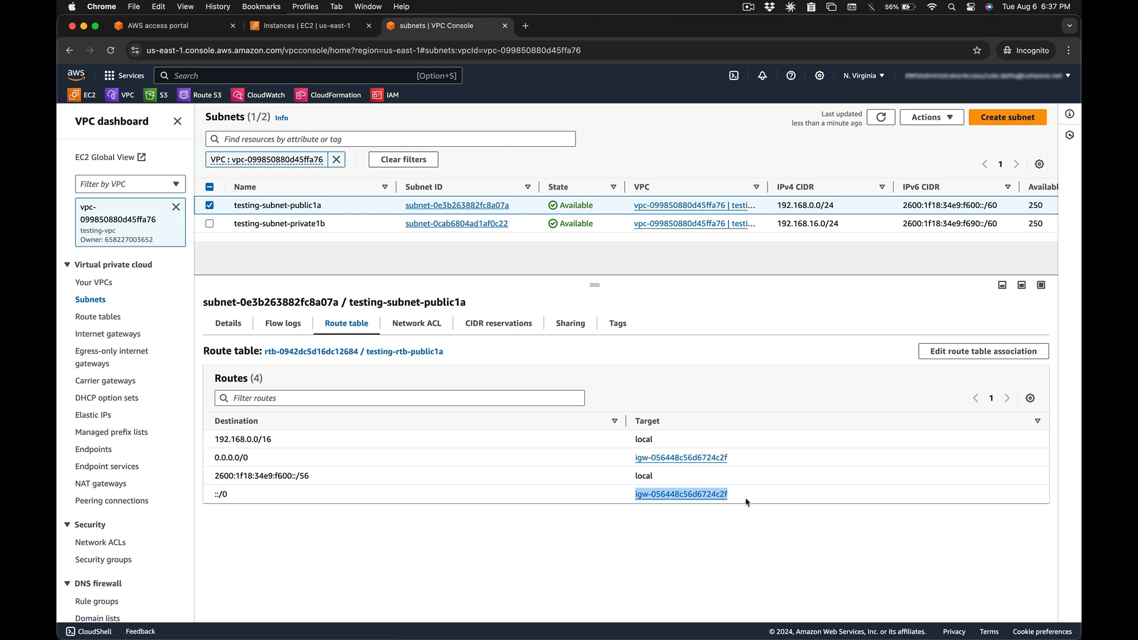
# - Start editing routes of testing-rtb-private1b, the private1b subnet's route table, with a blank route added
pyautogui.click(329, 223)
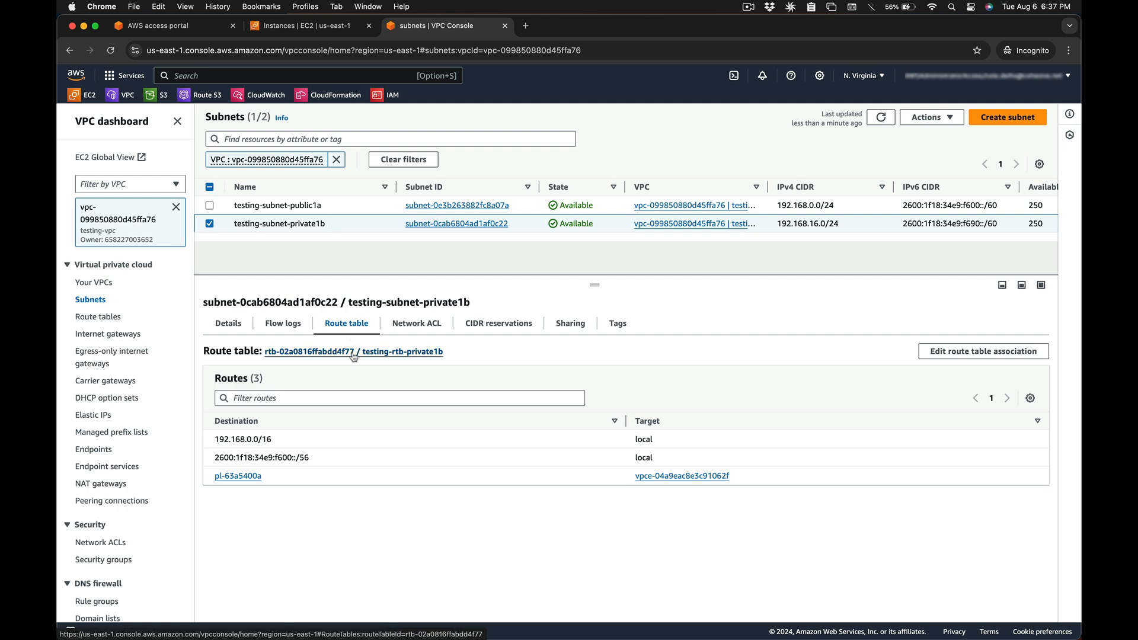
pyautogui.click(353, 354)
pyautogui.click(364, 208)
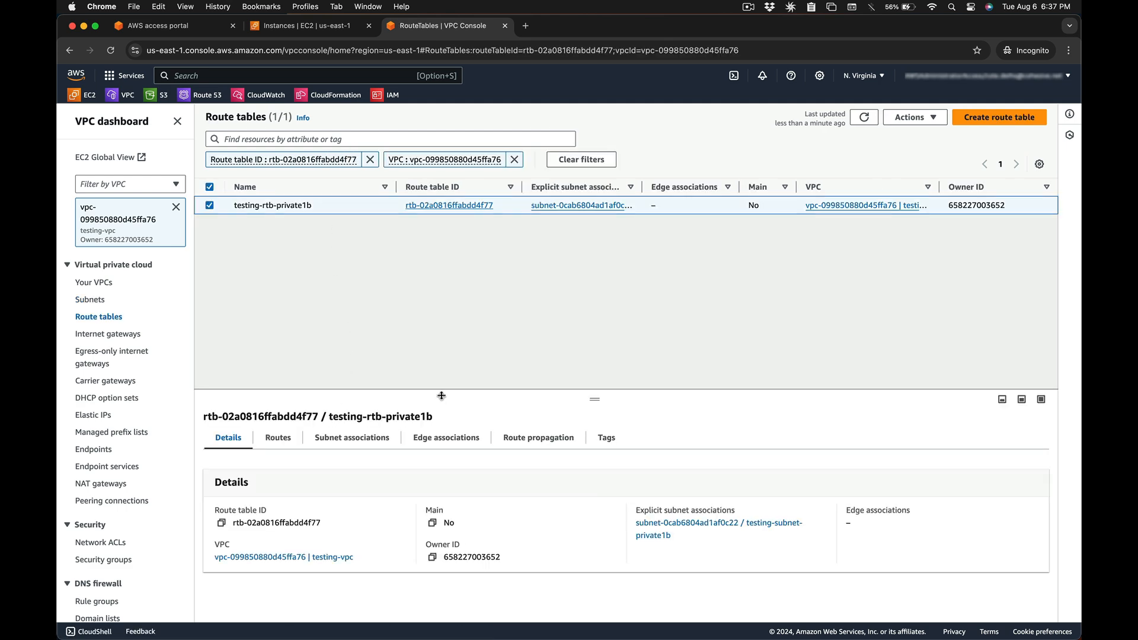
pyautogui.click(280, 331)
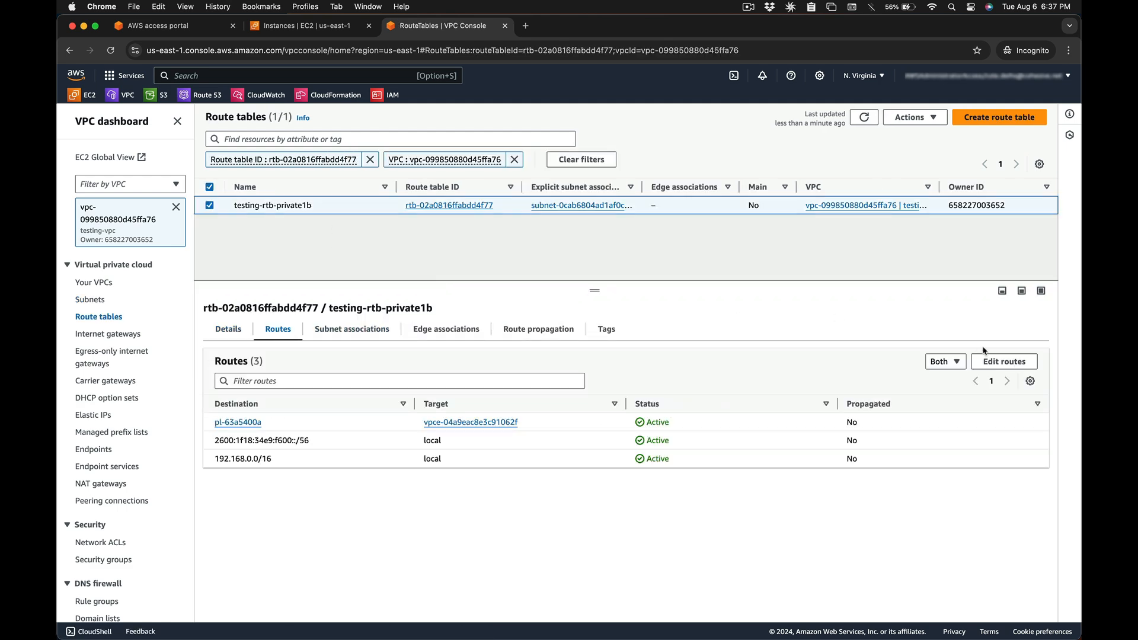
pyautogui.click(998, 362)
pyautogui.click(148, 310)
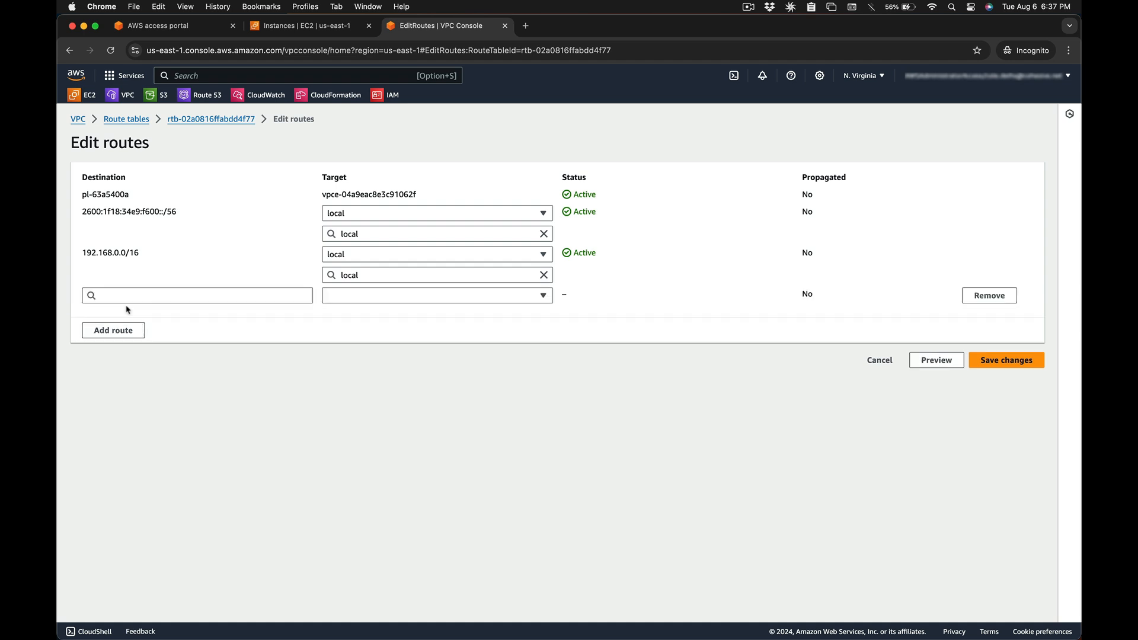
# - Add two new routes with destinations 0.0.0.0/0 and ::/0
pyautogui.click(130, 297)
pyautogui.click(127, 313)
pyautogui.click(124, 330)
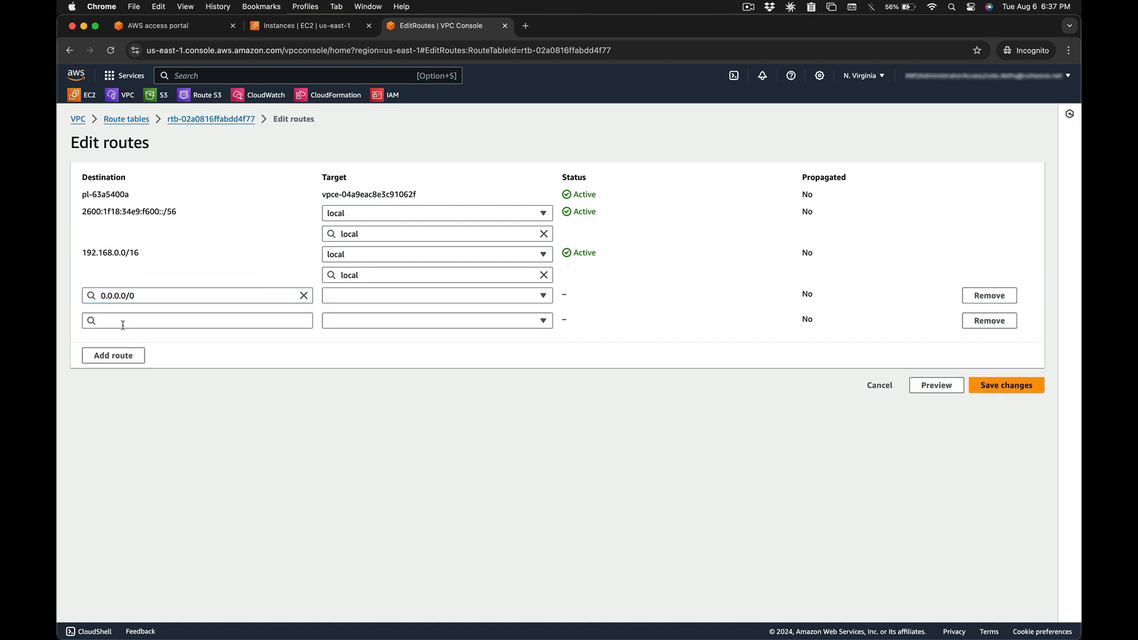
pyautogui.click(122, 325)
pyautogui.click(115, 426)
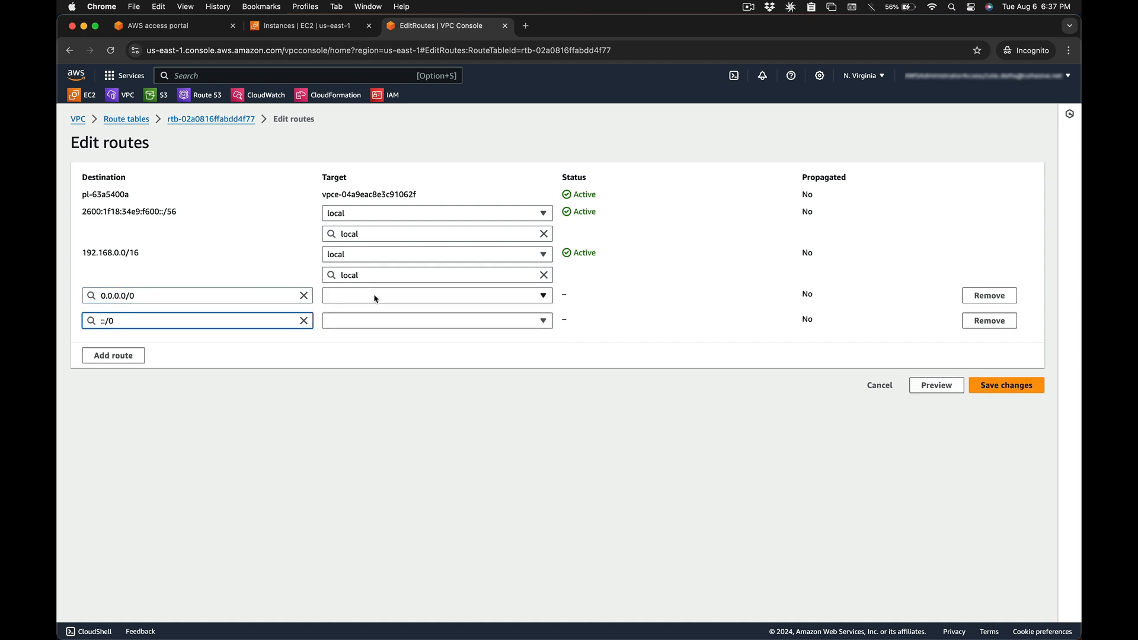
# - Target both routes to the VNS3 NATe instance i-0afb4c62b0ca88fea and save the changes
pyautogui.click(375, 298)
pyautogui.click(374, 388)
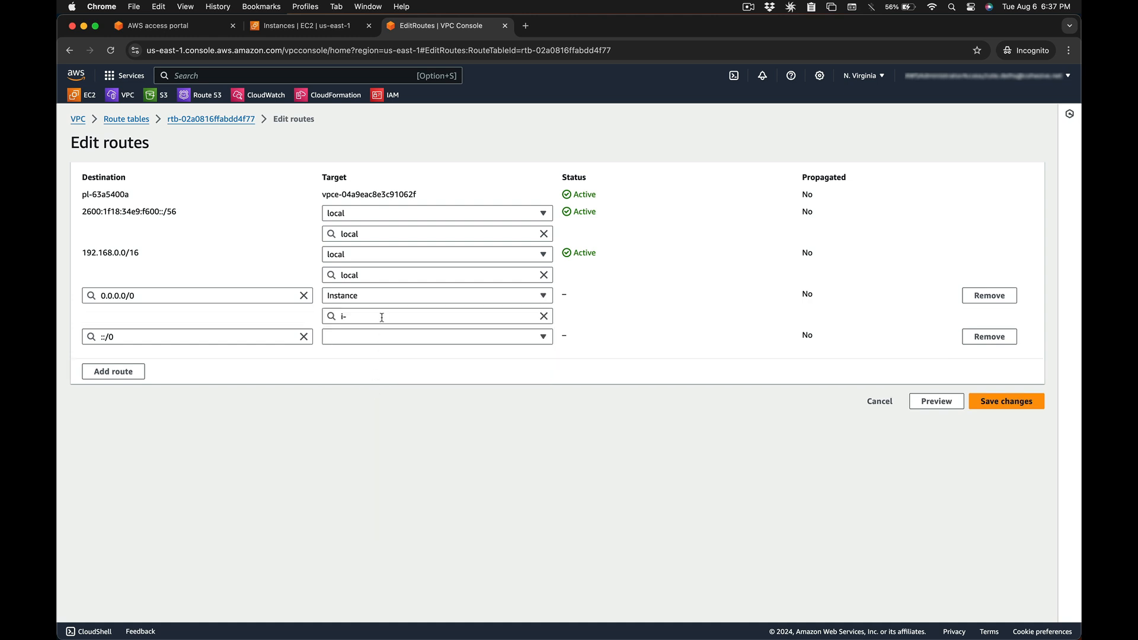
pyautogui.click(399, 351)
pyautogui.click(356, 333)
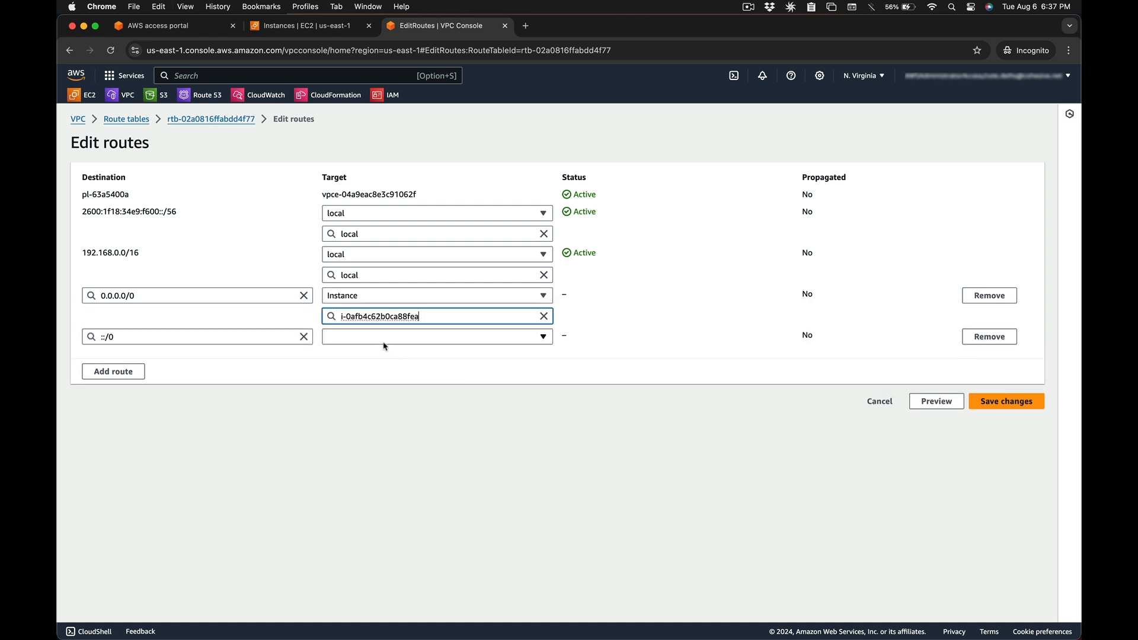
pyautogui.click(384, 337)
pyautogui.click(386, 427)
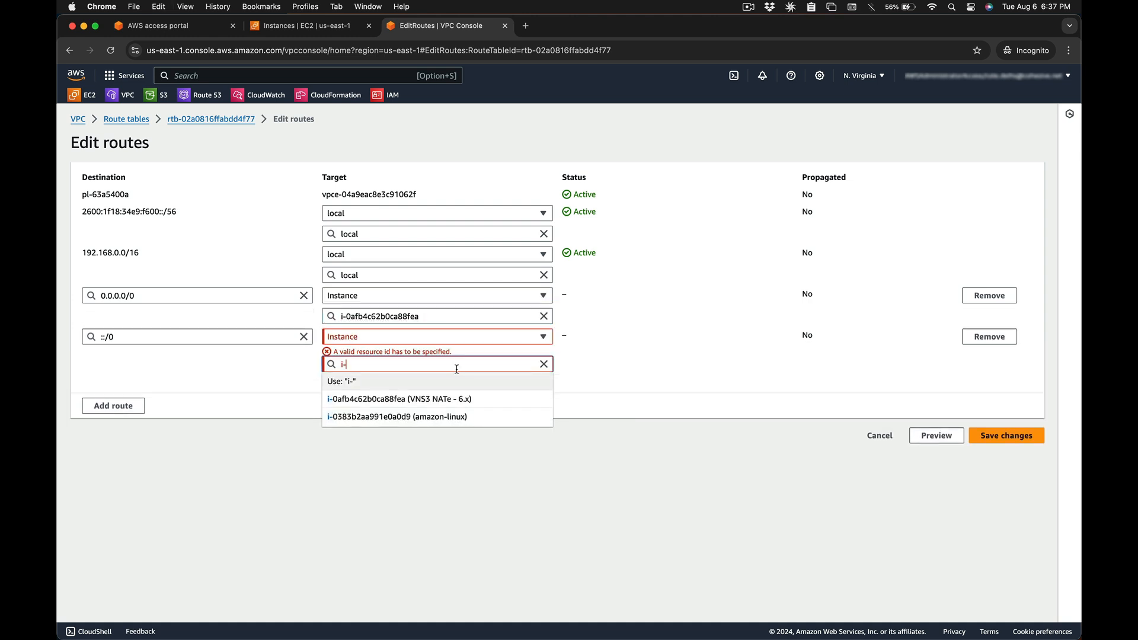
pyautogui.click(453, 403)
pyautogui.click(1008, 434)
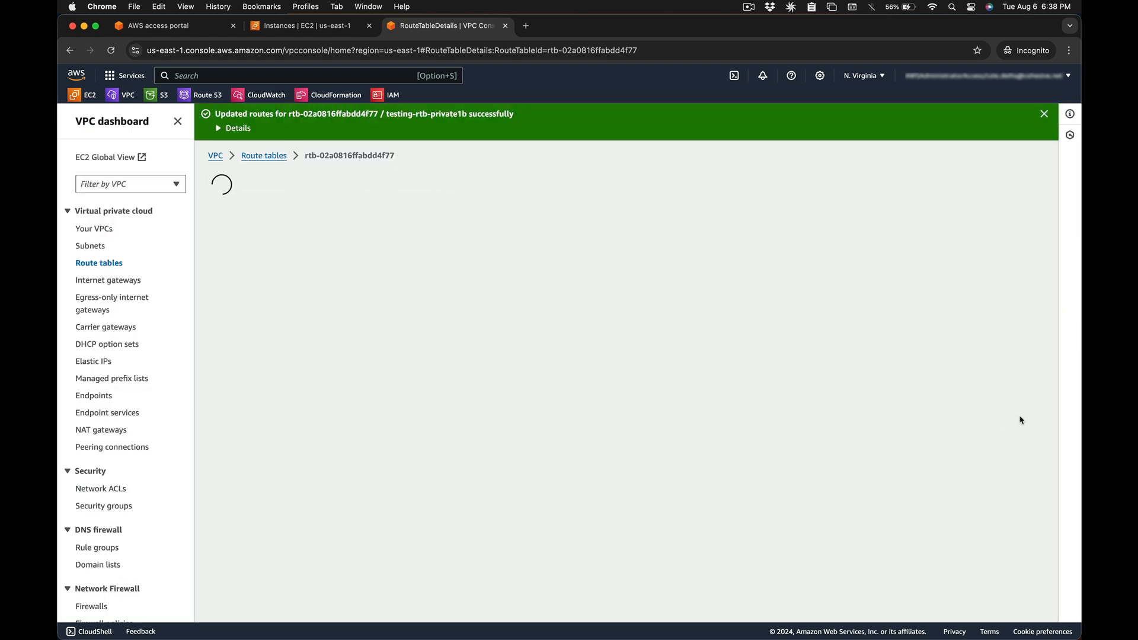
pyautogui.click(505, 26)
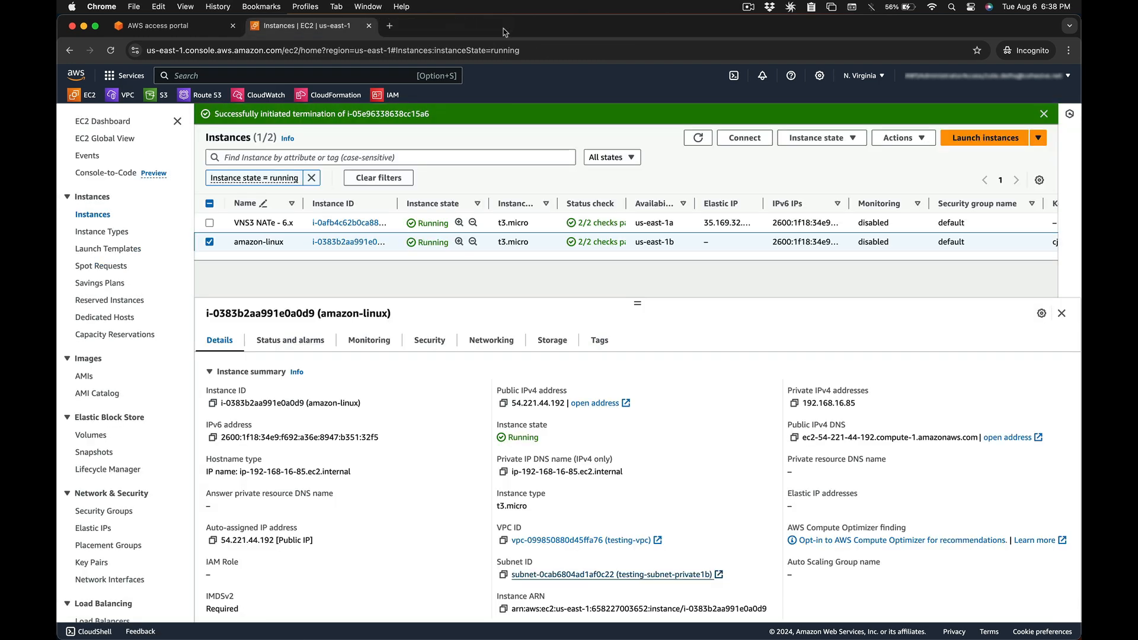
# - Select the VNS3 NATe instance and copy its Elastic IP 35.169.32.255
pyautogui.click(293, 222)
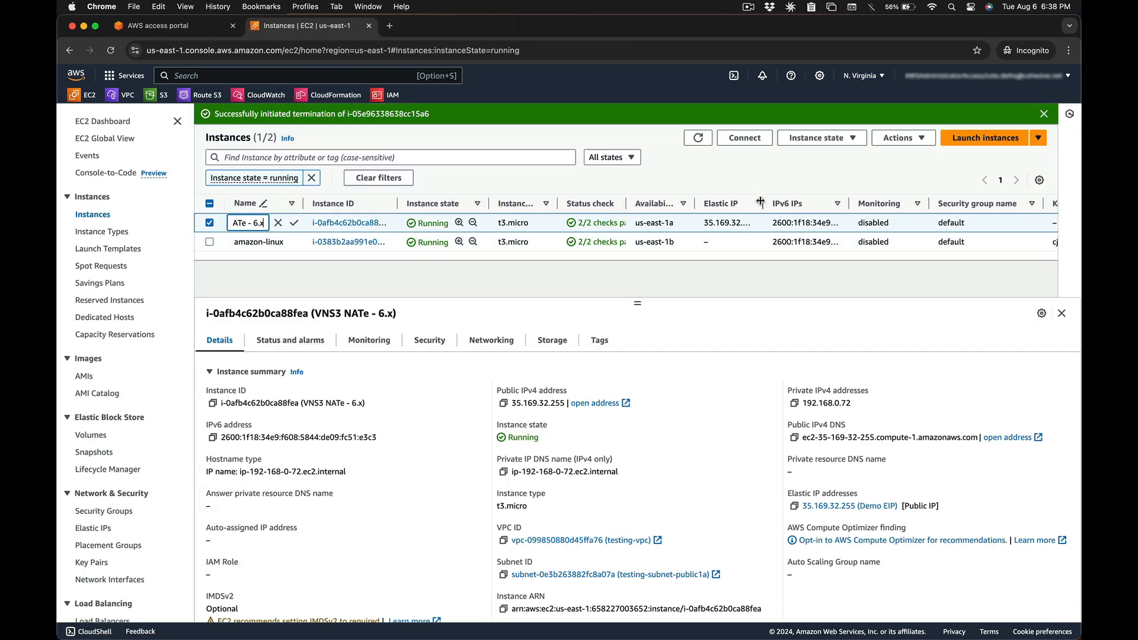
pyautogui.moveTo(761, 202); pyautogui.dragTo(818, 202)
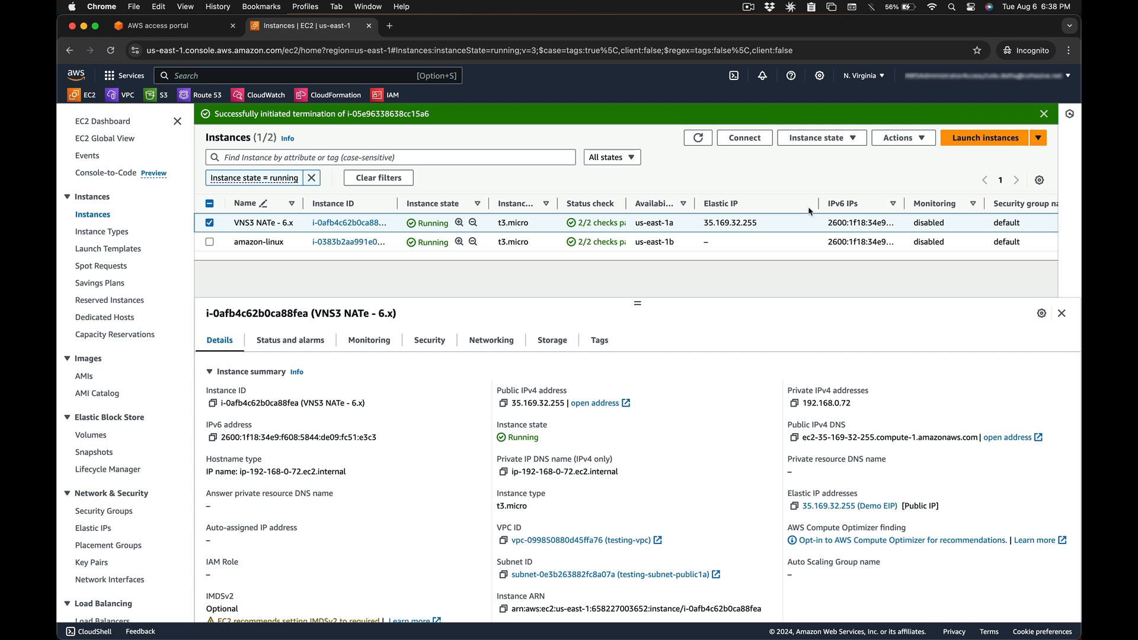
pyautogui.click(793, 506)
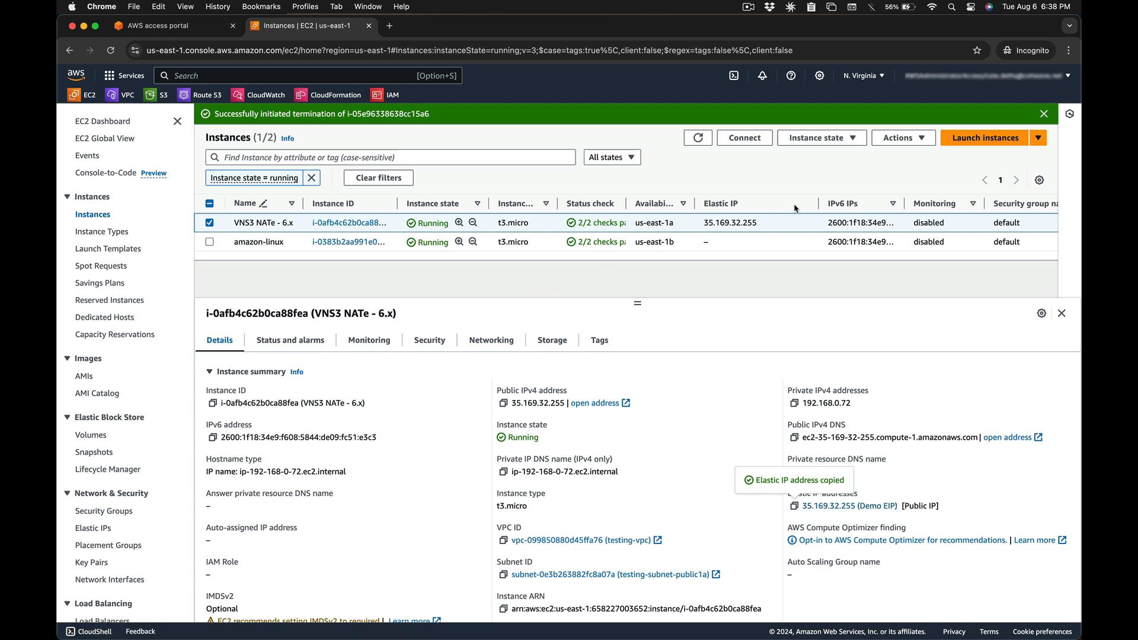
# - Stop source/destination checking on the VNS3 NATe instance
pyautogui.click(894, 139)
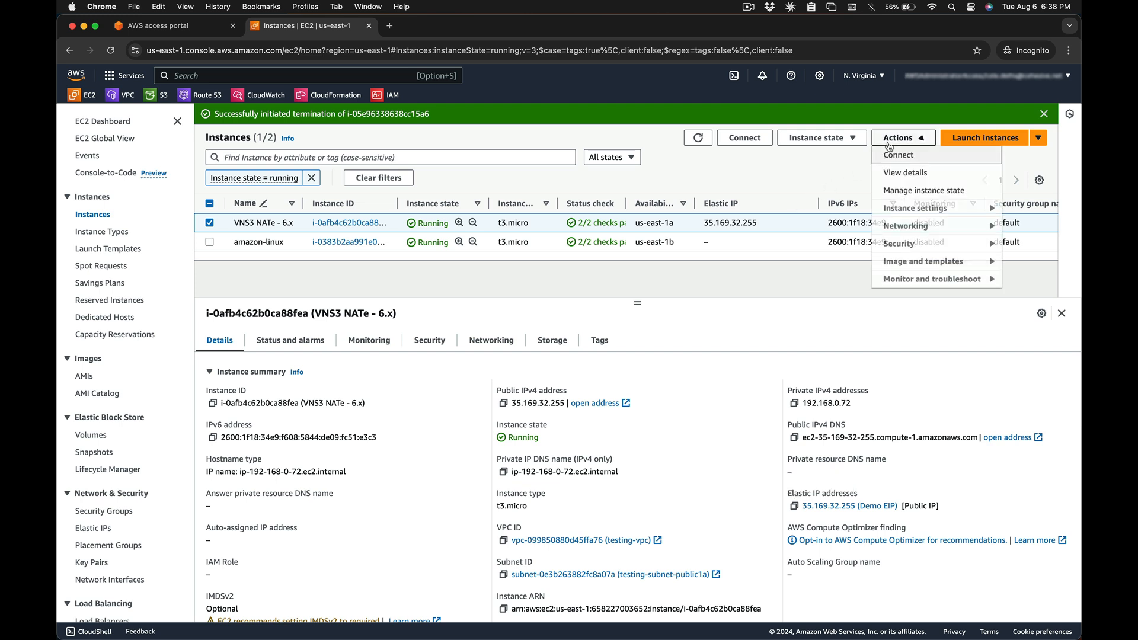
pyautogui.moveTo(905, 226)
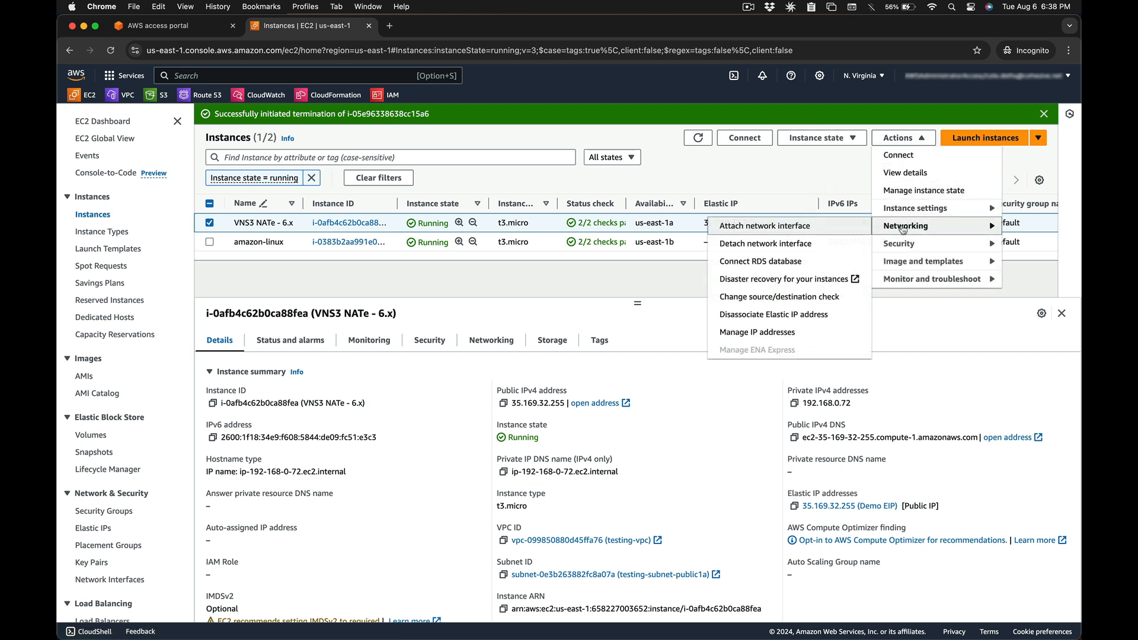
pyautogui.click(800, 297)
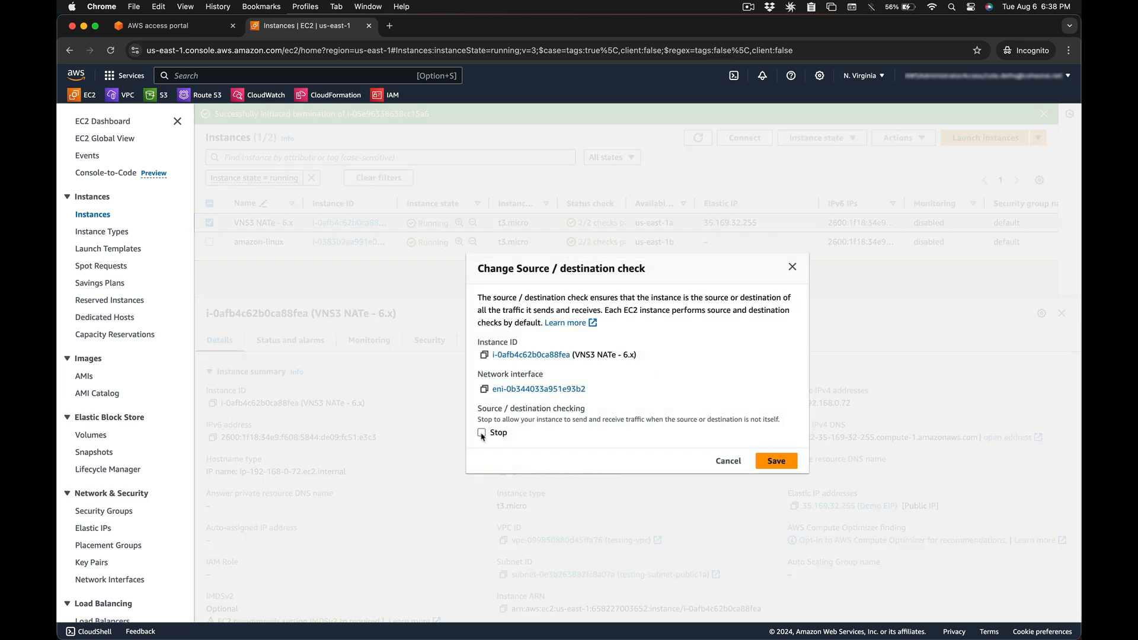
pyautogui.click(772, 463)
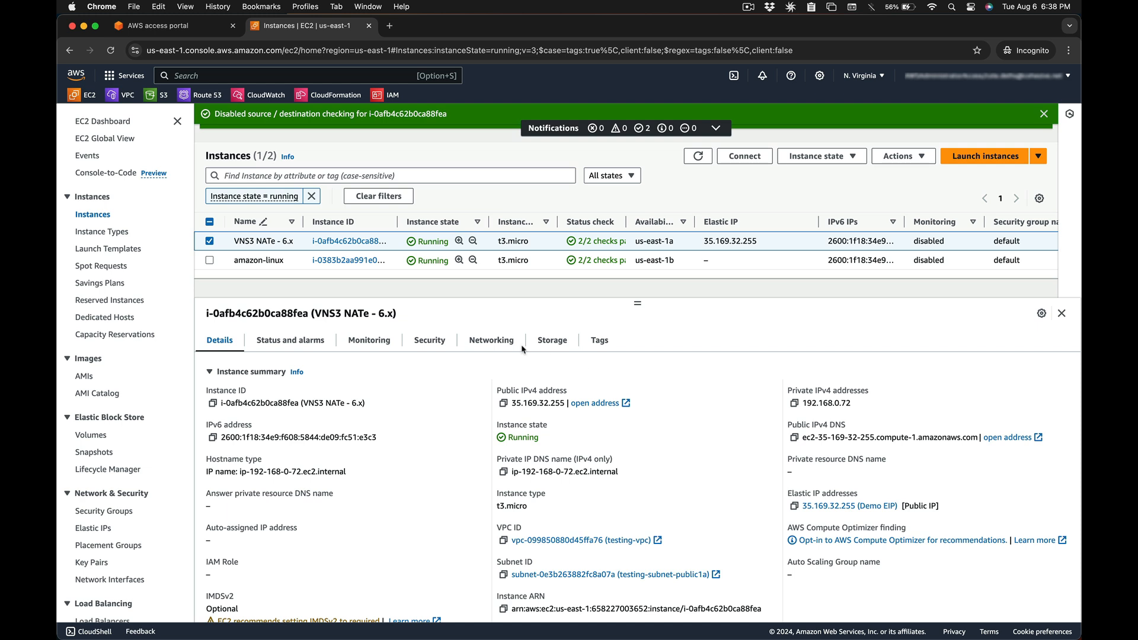
pyautogui.click(438, 341)
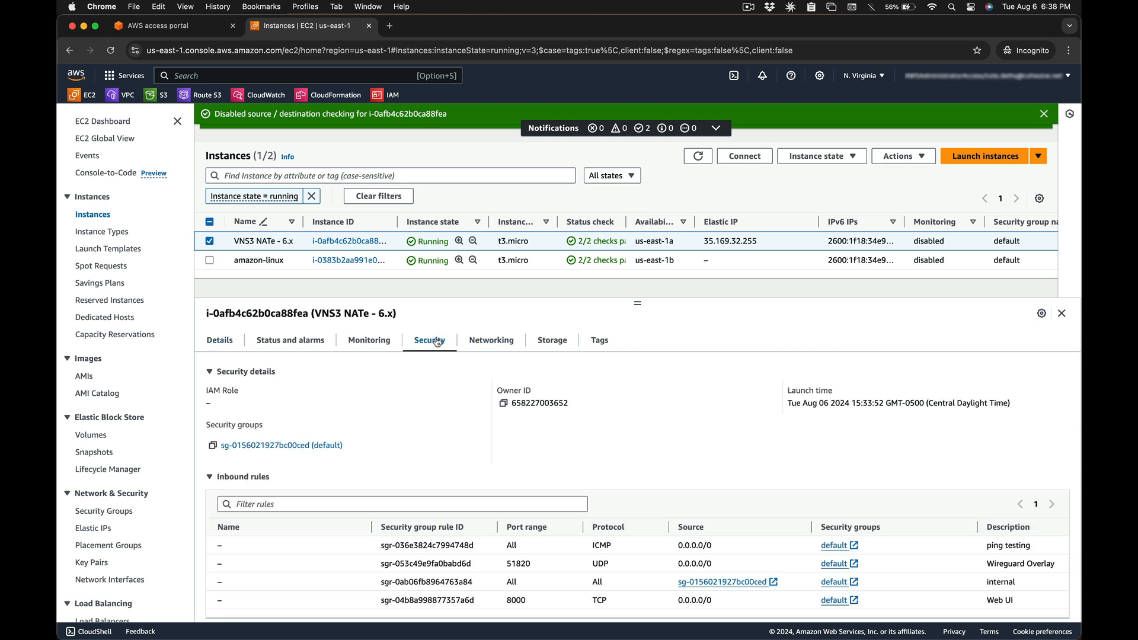
# - Review the NATe security group's inbound ports 8000 (Web UI) and 51820 (Wireguard Overlay)
pyautogui.scroll(-2, 444, 383)
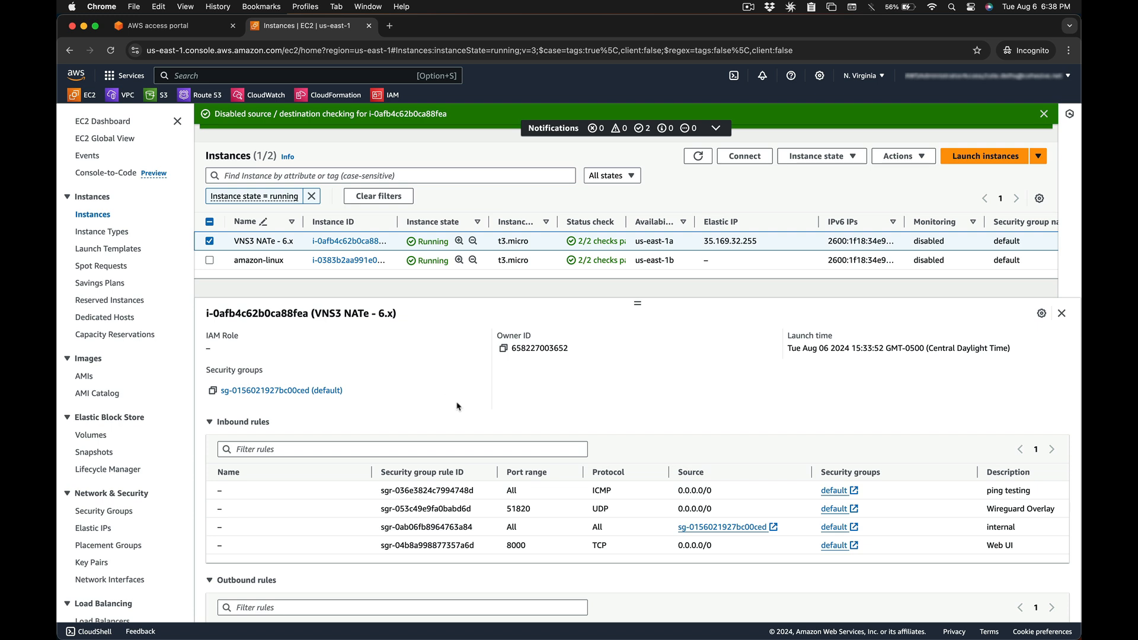
pyautogui.doubleClick(517, 546)
pyautogui.doubleClick(518, 508)
pyautogui.click(518, 509)
# - Copy the NATe instance's public IPv4 address and open a new incognito tab
pyautogui.scroll(2, 225, 356)
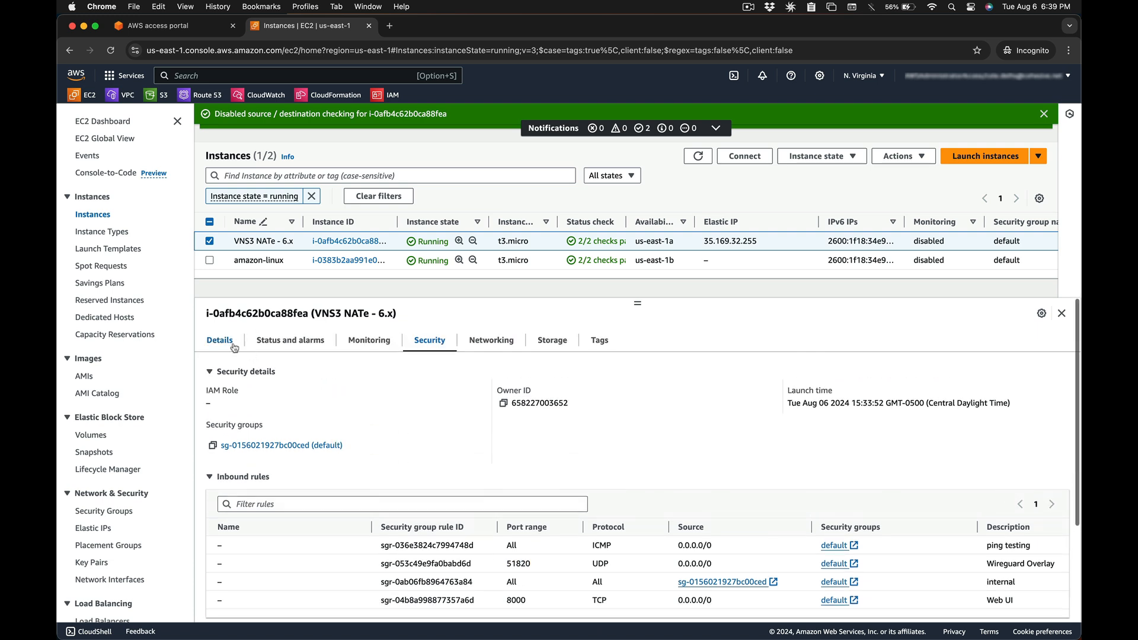
pyautogui.click(219, 341)
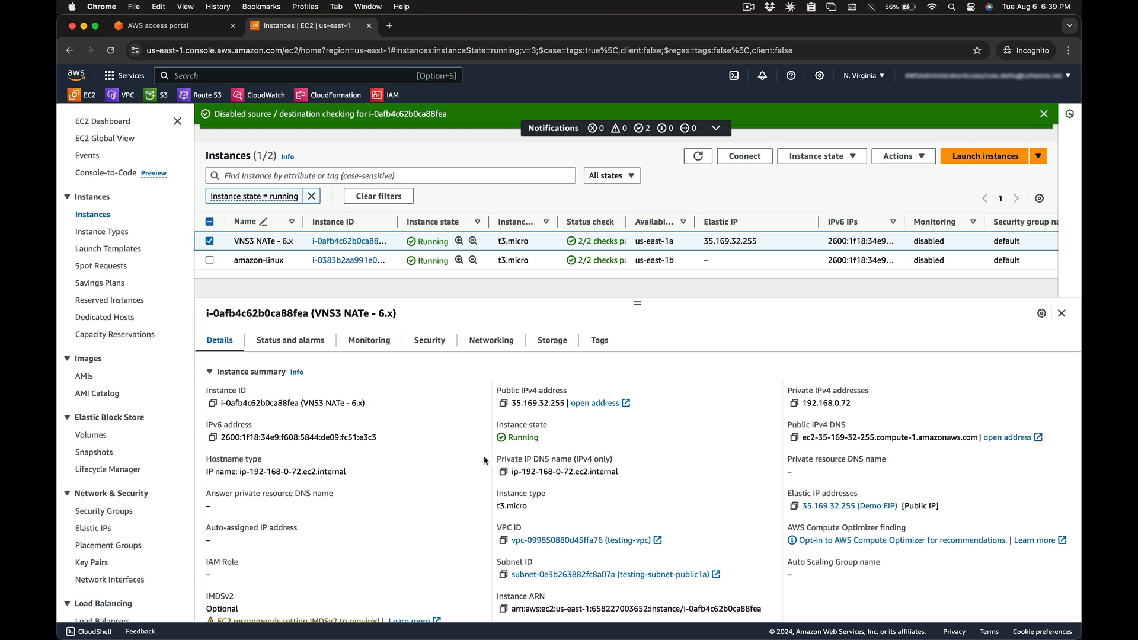
pyautogui.click(505, 405)
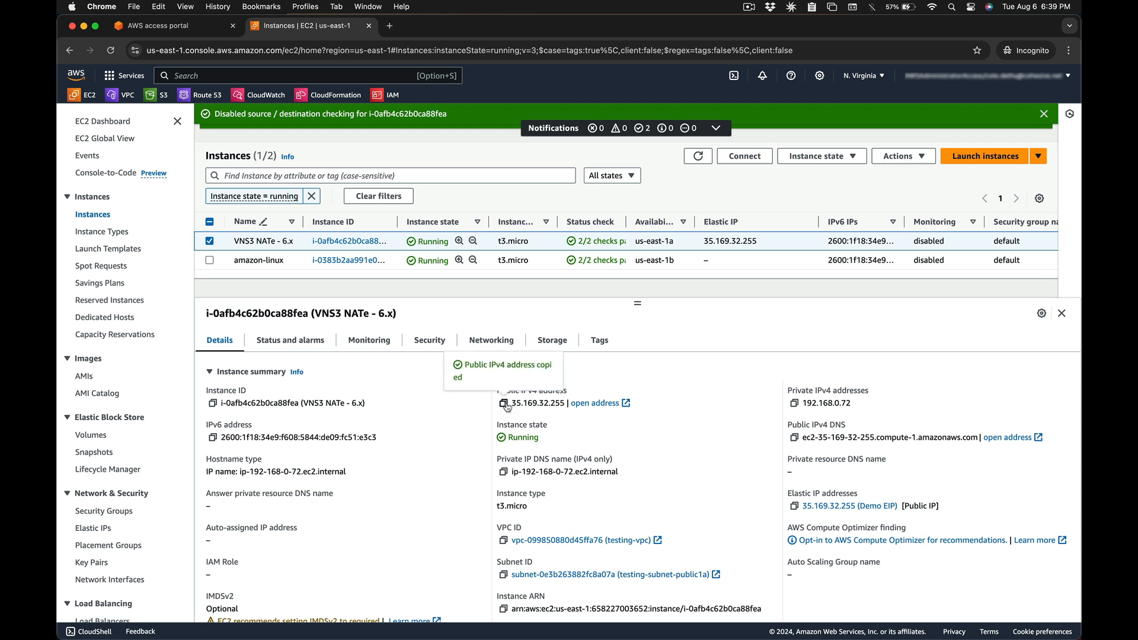
pyautogui.click(389, 25)
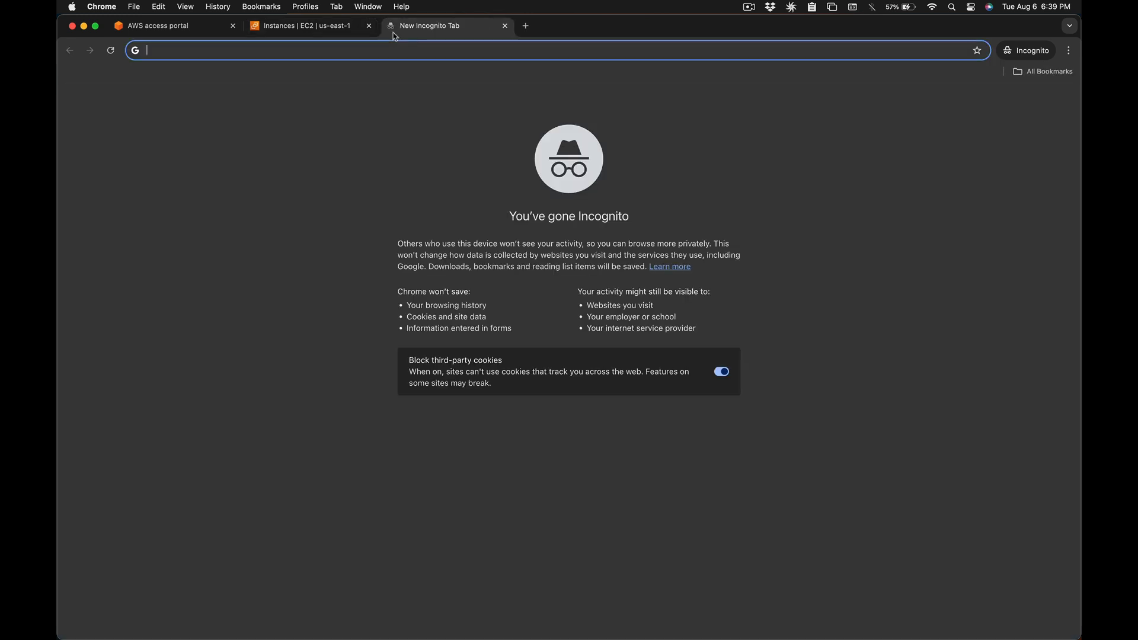
pyautogui.write('https://cohesive.awsapps.com/start/')
pyautogui.press('super+v')
pyautogui.write(':8000')
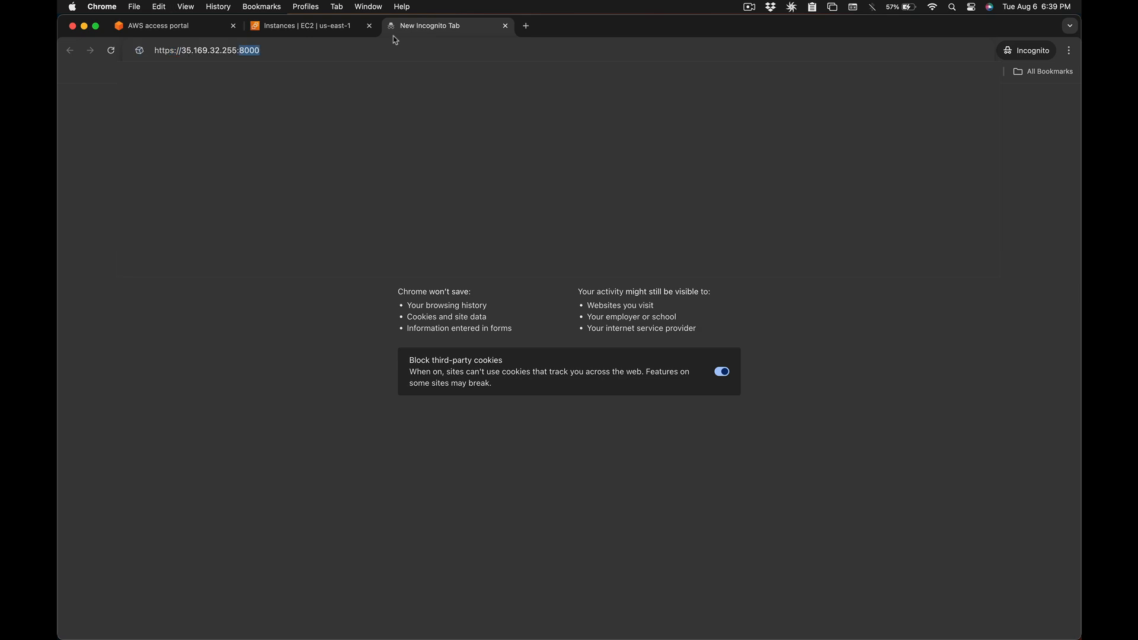
pyautogui.press('Return')
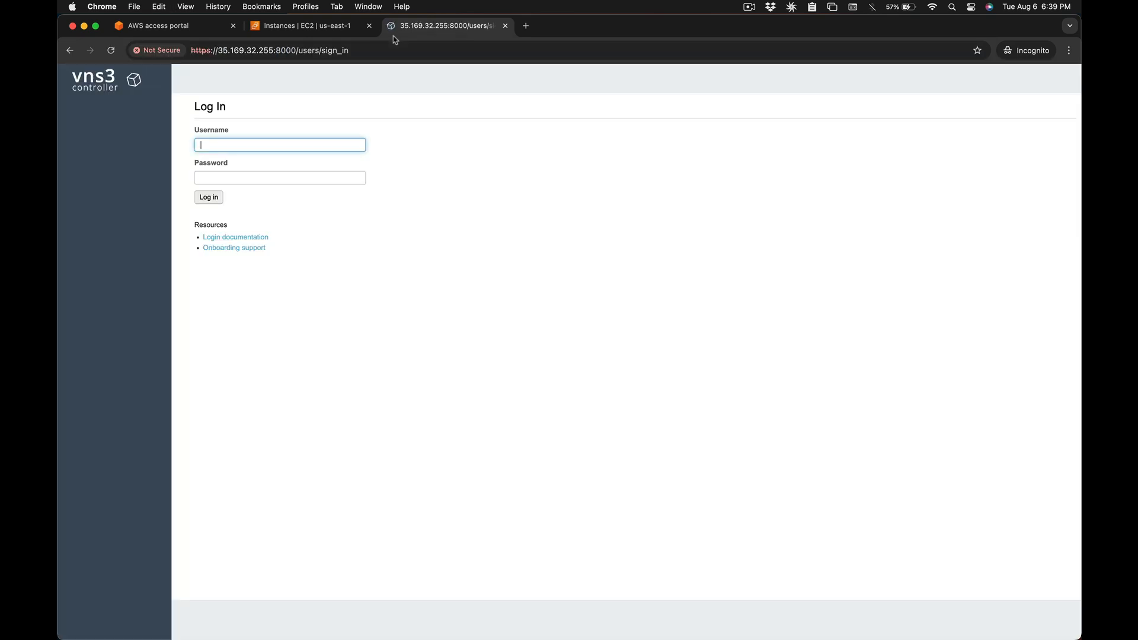
# - Sign in as vnscubed using the NATe instance ID as password, then reach password reset settings
pyautogui.click(336, 31)
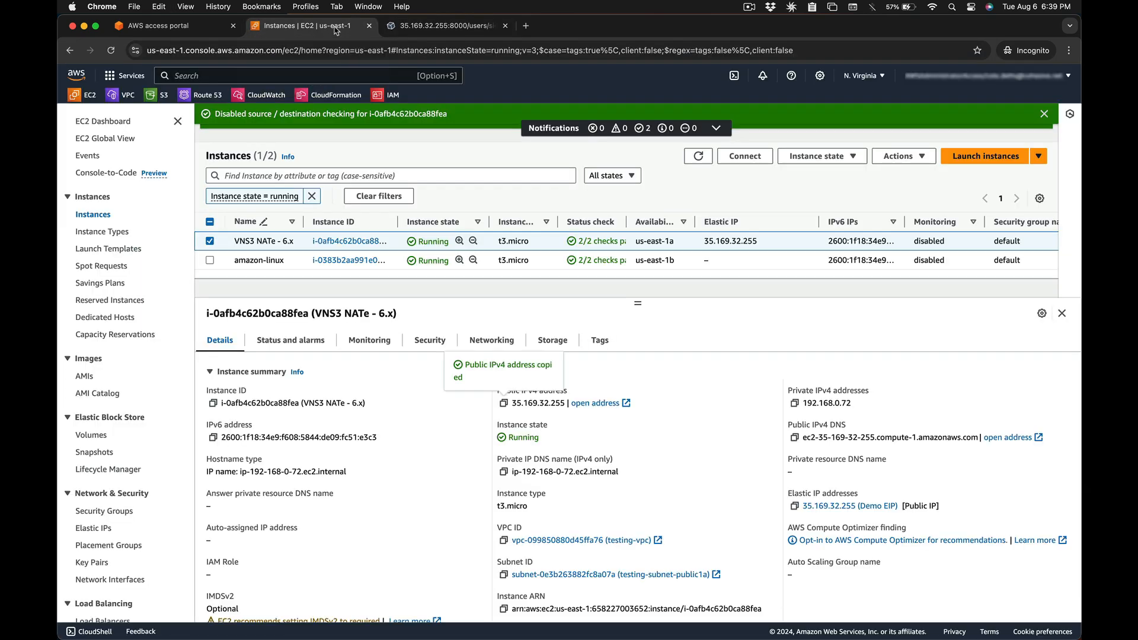
pyautogui.click(213, 403)
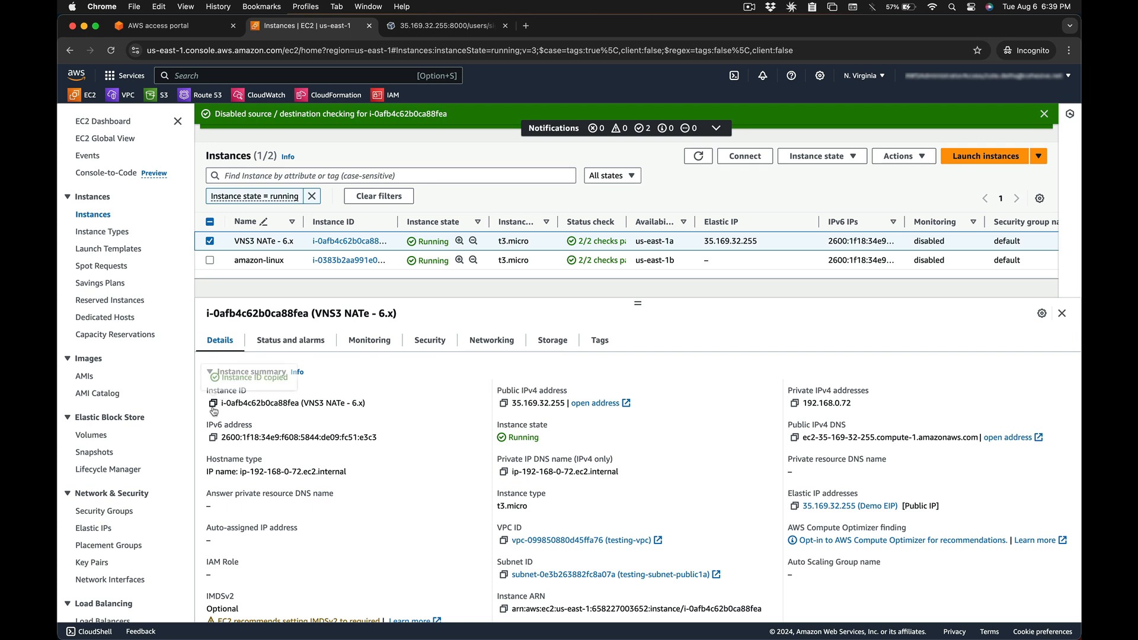
pyautogui.click(445, 25)
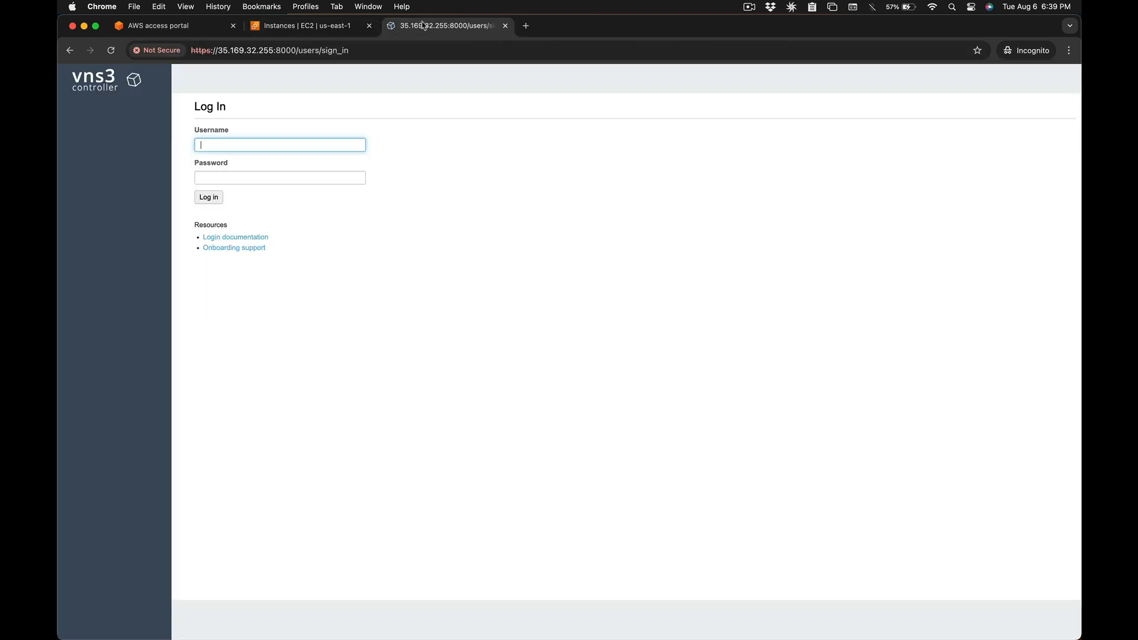
pyautogui.write('vnscubed')
pyautogui.press('Tab')
pyautogui.press('super+v')
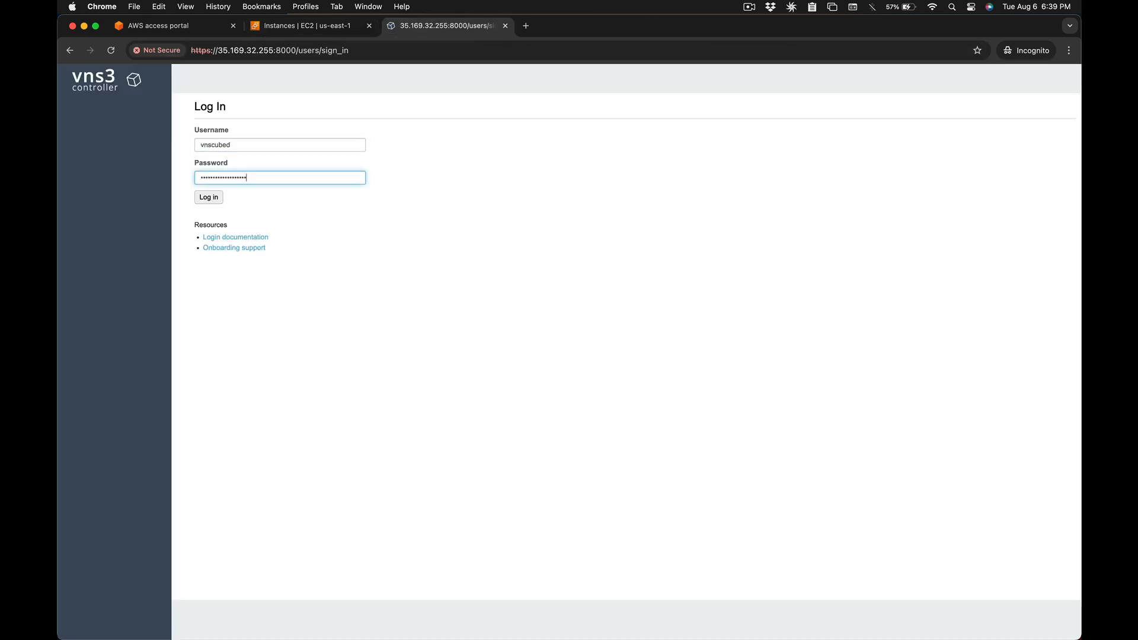
pyautogui.click(208, 197)
pyautogui.click(496, 119)
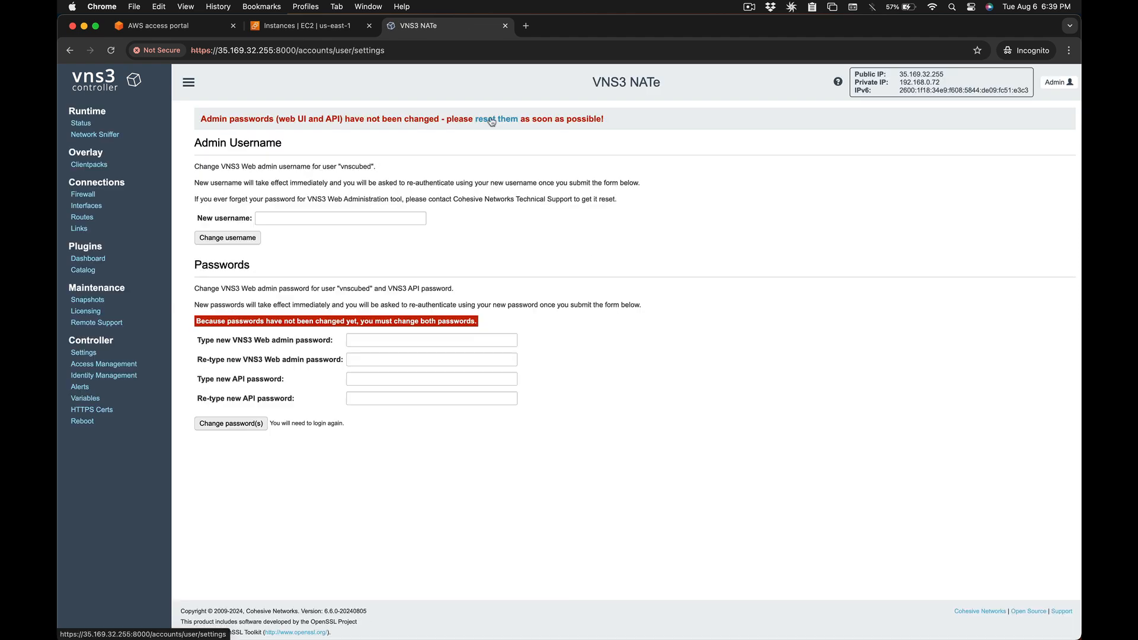
# - Set new web admin and API passwords and submit the change
pyautogui.click(353, 337)
pyautogui.press('super+v')
pyautogui.press('Tab')
pyautogui.press('super+v')
pyautogui.press('Tab')
pyautogui.press('super+v')
pyautogui.press('Tab')
pyautogui.press('super+v')
pyautogui.press('Return')
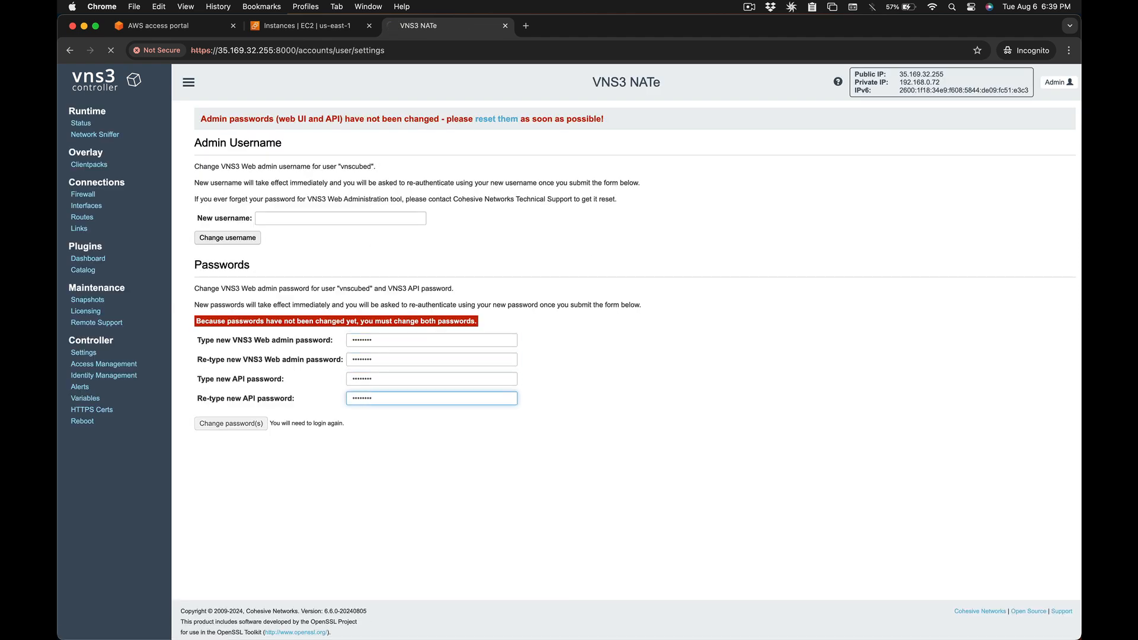
# - Sign back in as vnscubed with the new password
pyautogui.write('vnscubed')
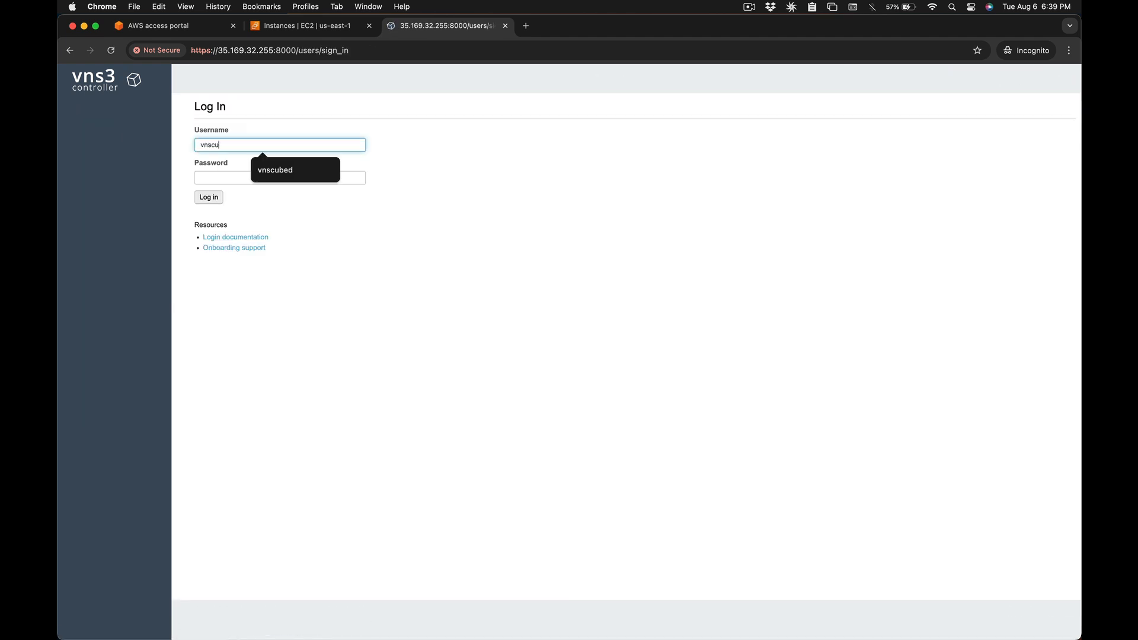
pyautogui.press('Tab')
pyautogui.write('••')
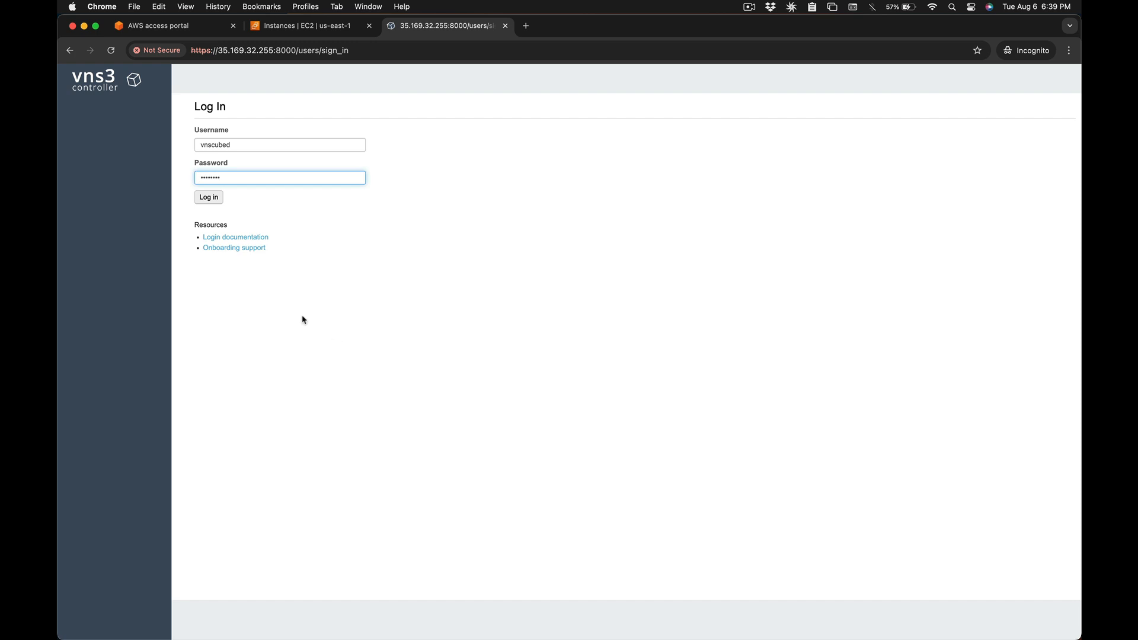
pyautogui.click(208, 198)
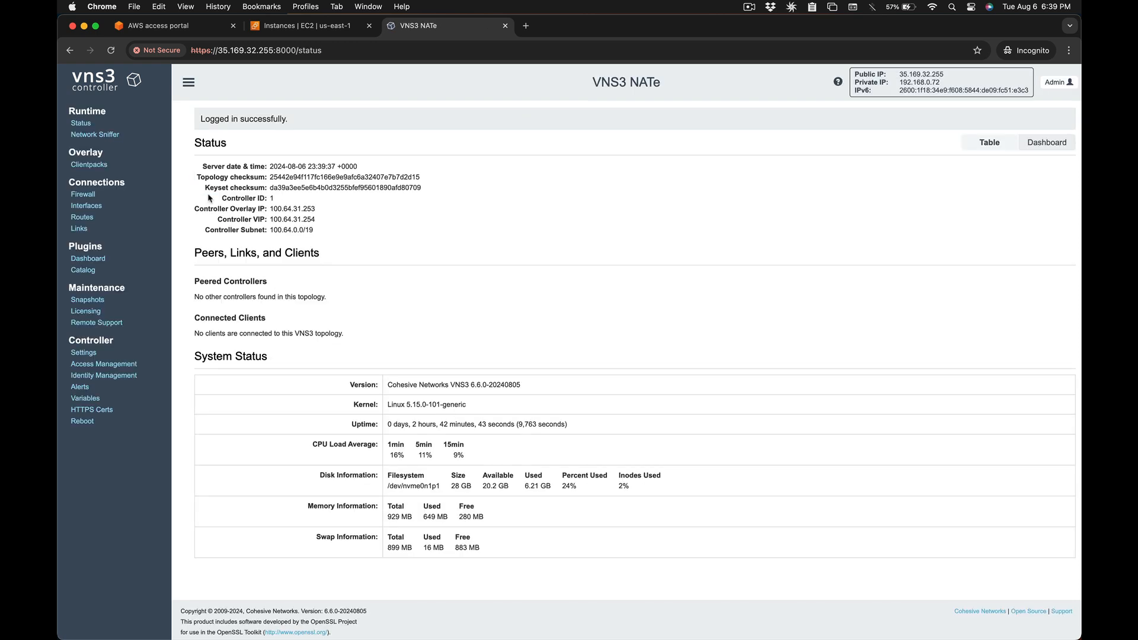
pyautogui.click(100, 165)
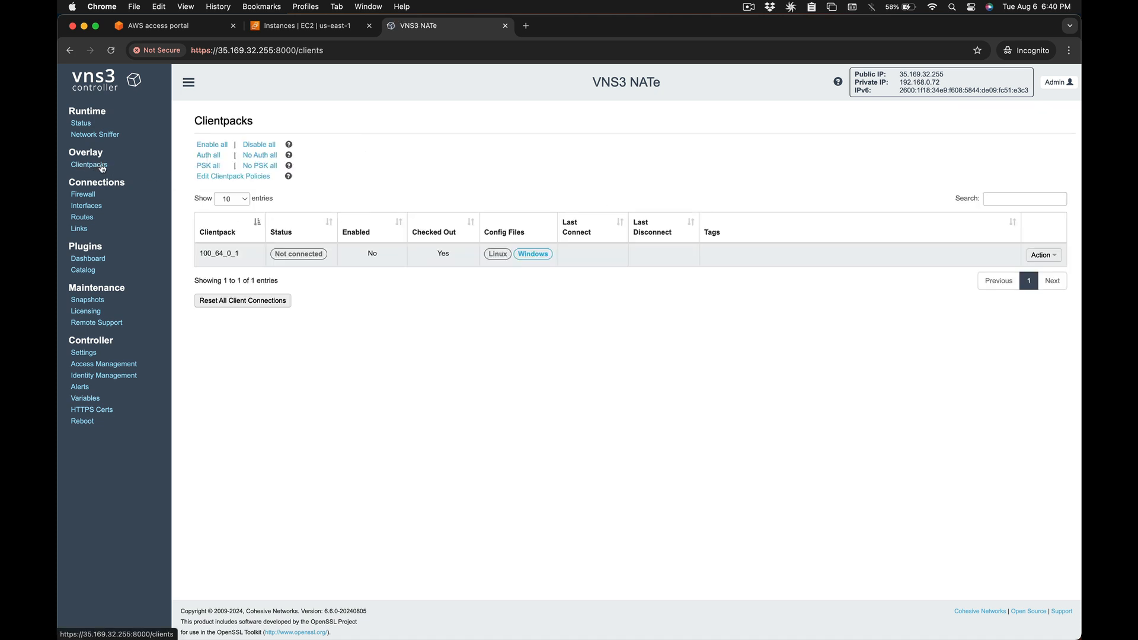
# - Enable clientpack 100_64_0_1 from its Action menu, then go to Routes
pyautogui.click(1042, 256)
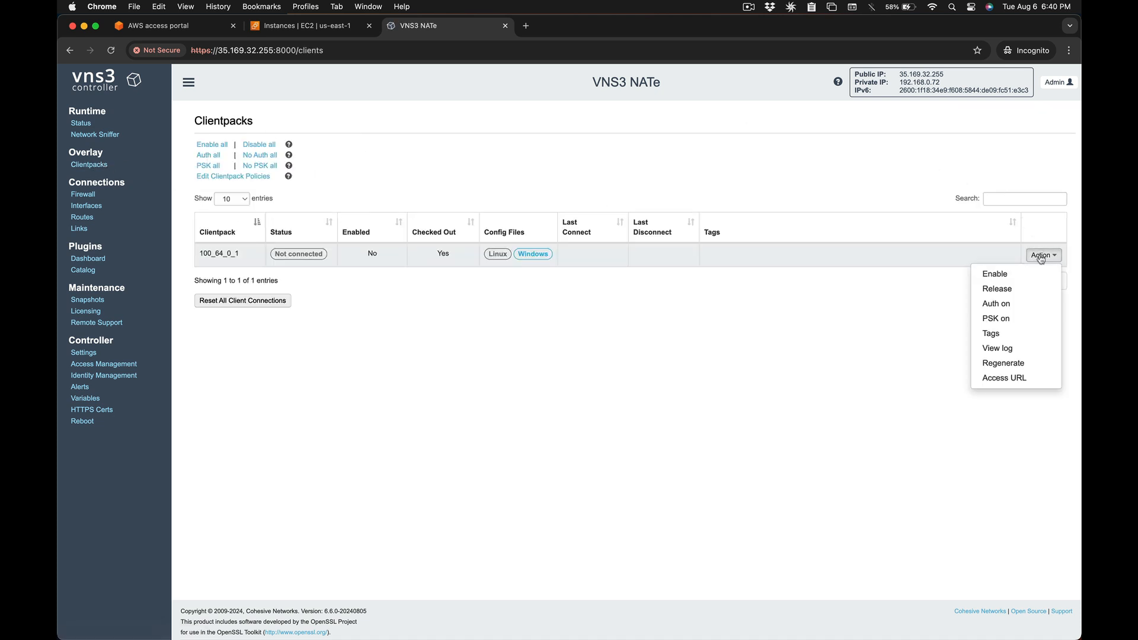
pyautogui.click(995, 275)
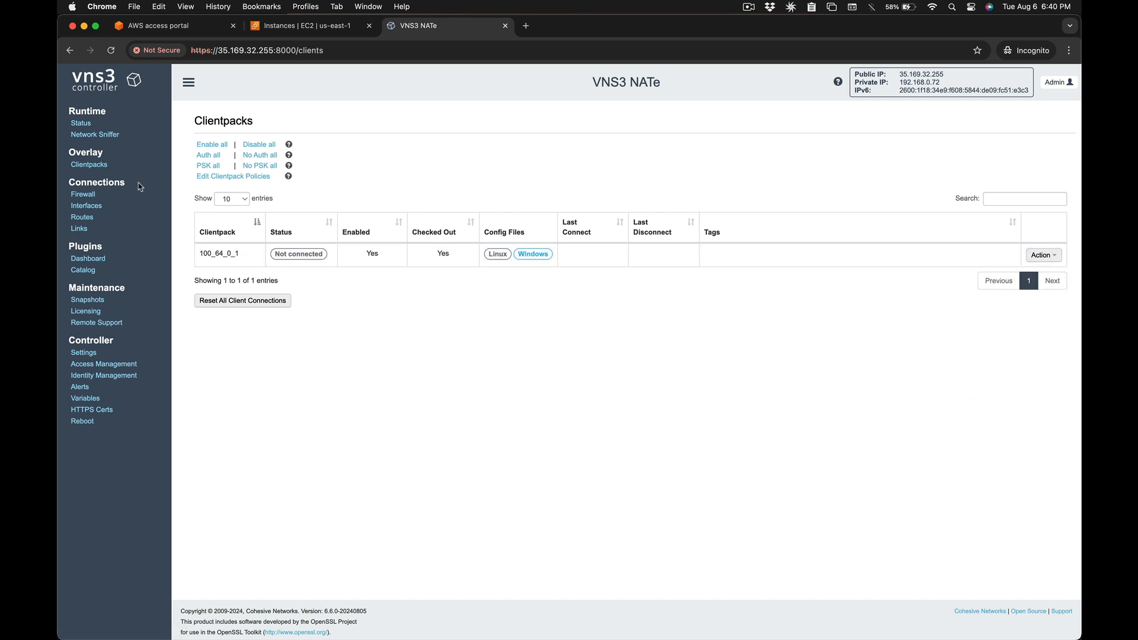
pyautogui.click(81, 217)
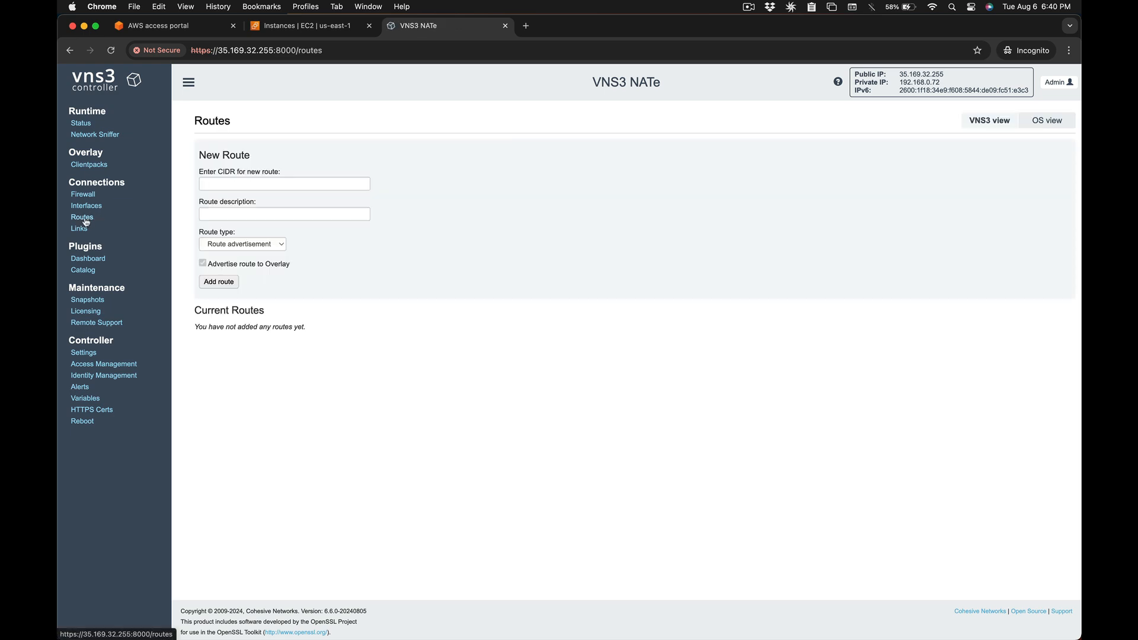
# - Look up the amazon-linux instance's private IPv4 address in EC2
pyautogui.click(287, 28)
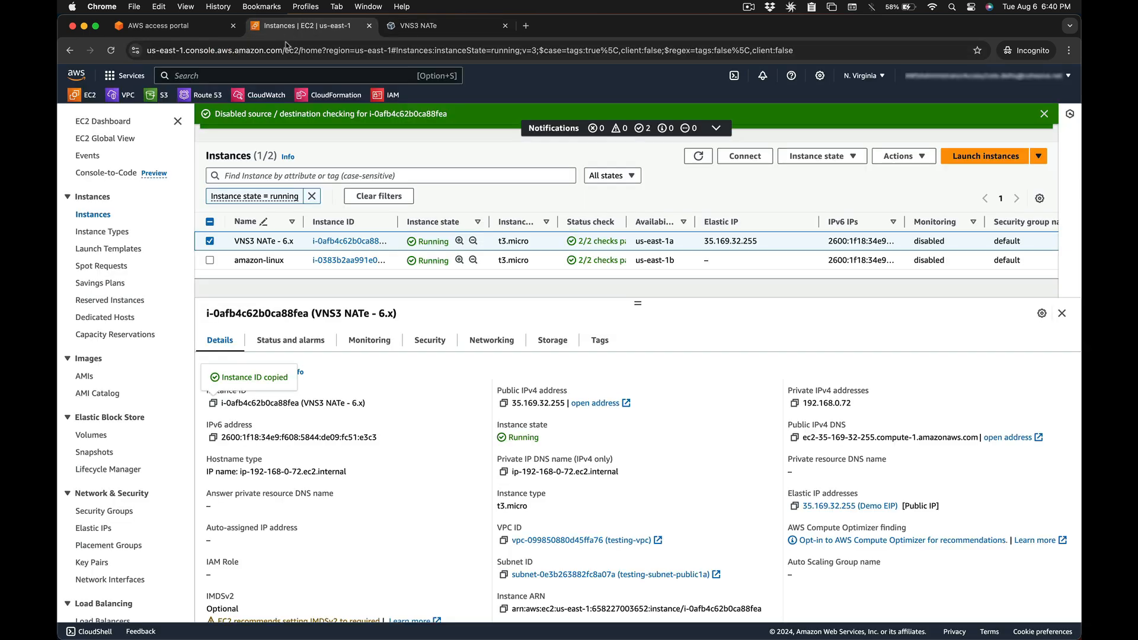
pyautogui.click(212, 262)
pyautogui.click(211, 260)
pyautogui.click(210, 241)
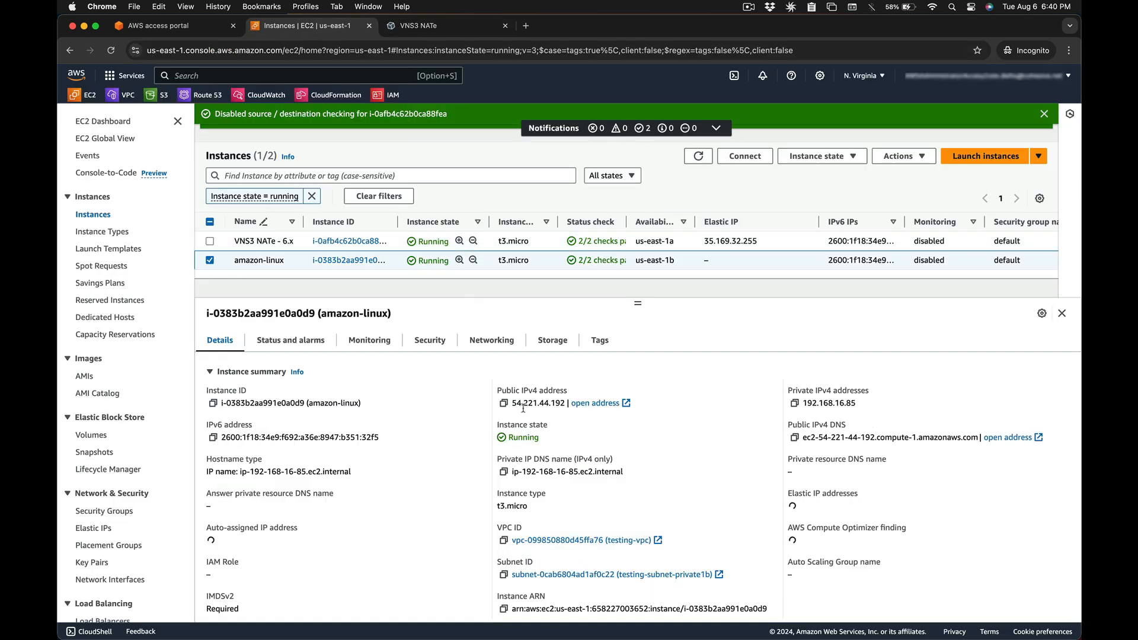
pyautogui.moveTo(859, 410); pyautogui.dragTo(806, 406)
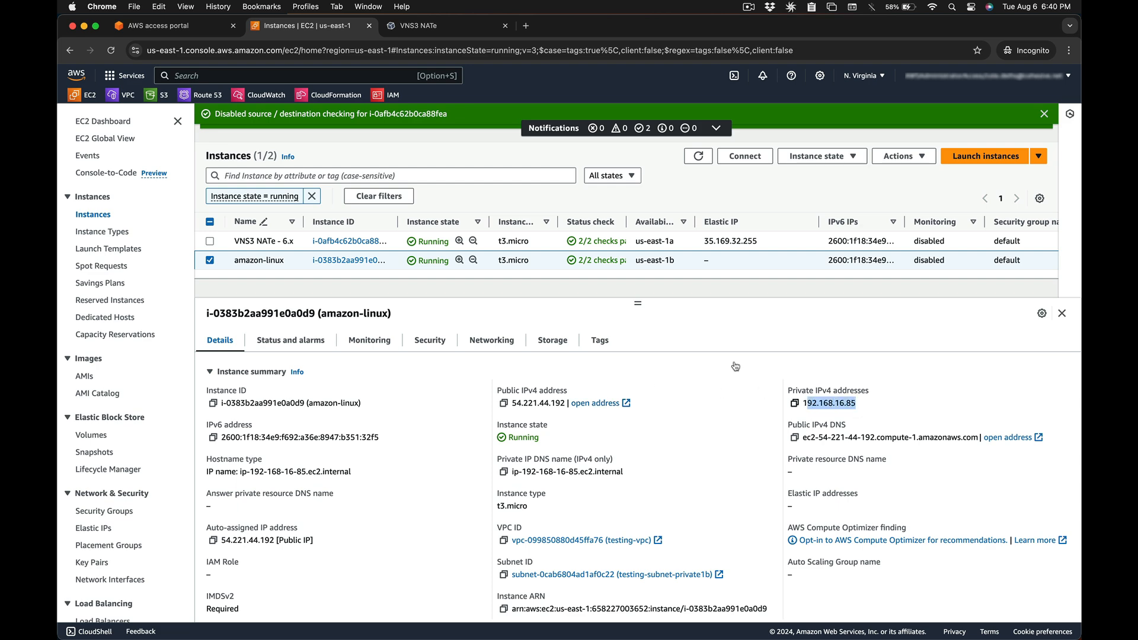
# - Add a VNS3 route for CIDR 192.168.16.0/24
pyautogui.click(428, 28)
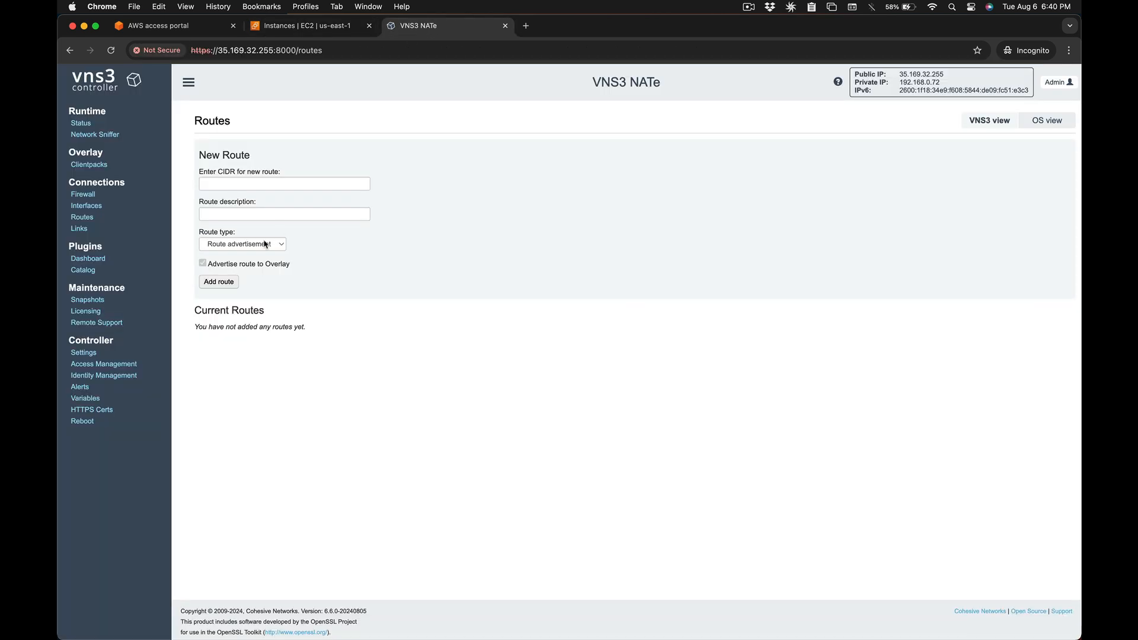
pyautogui.click(223, 179)
pyautogui.write('192.168.16.0')
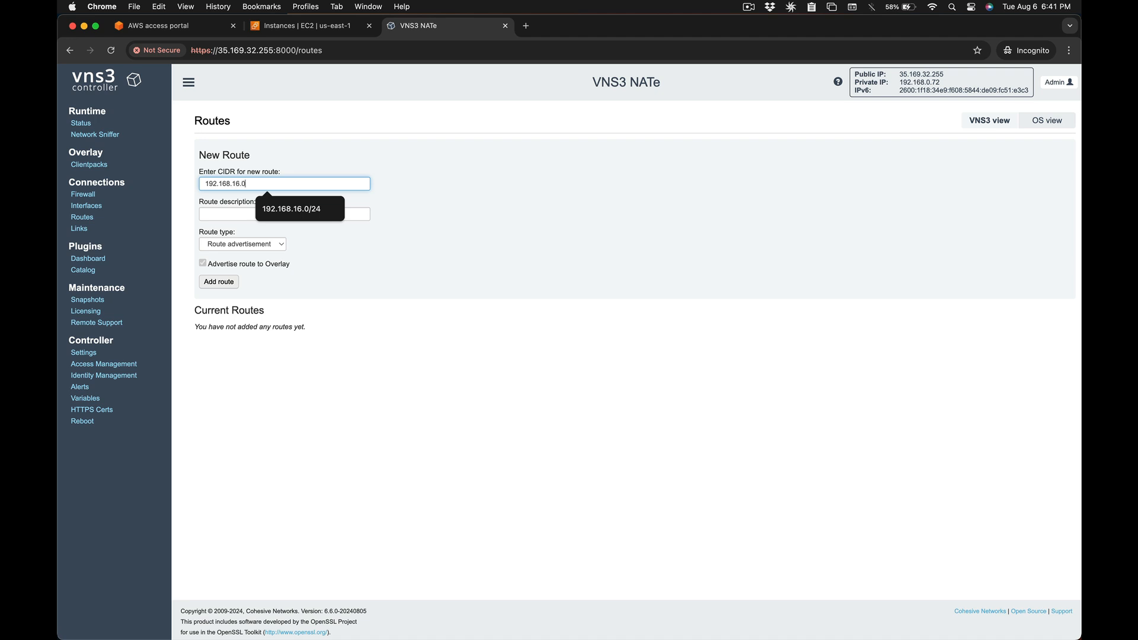
pyautogui.write('/24')
pyautogui.click(225, 283)
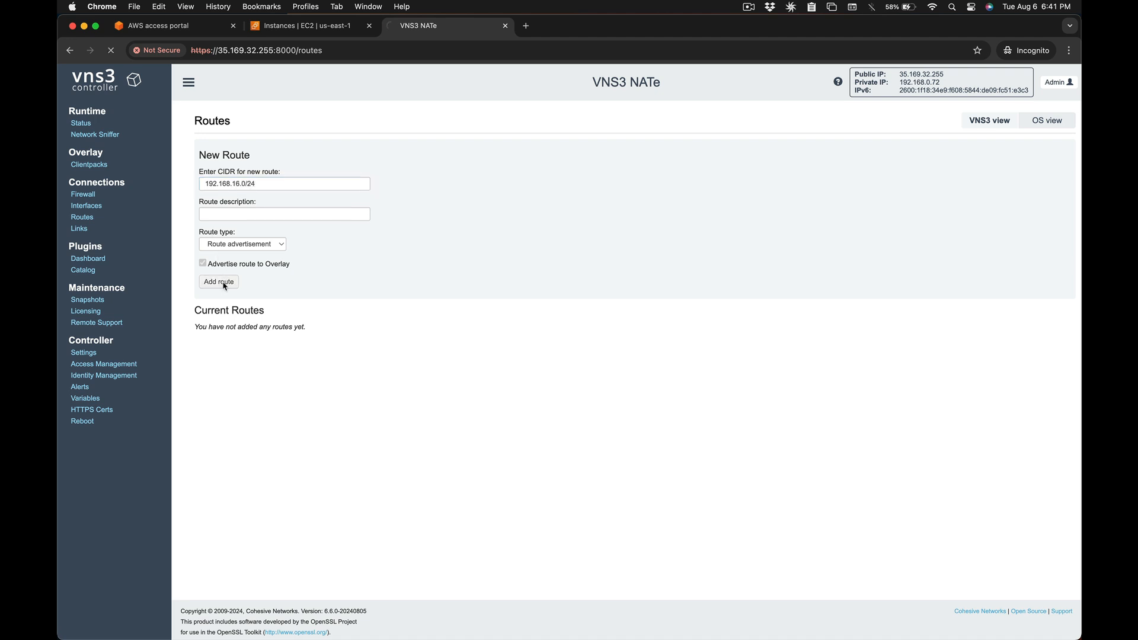
pyautogui.click(100, 167)
# - Open clientpack 100_64_0_1.conf and copy its entire config text
pyautogui.click(498, 256)
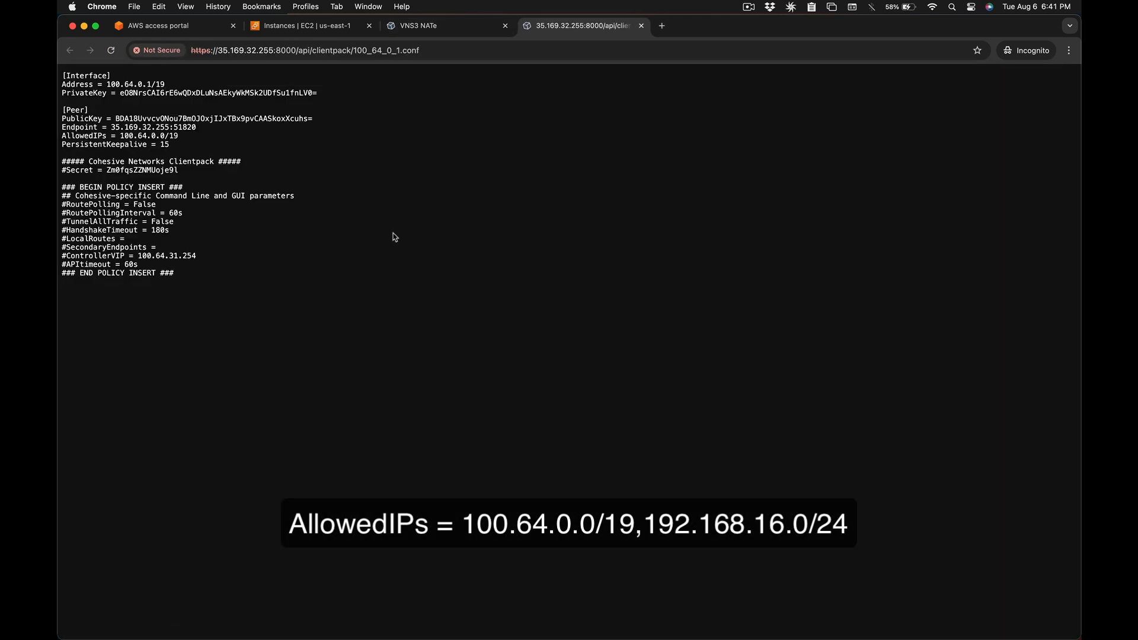
pyautogui.moveTo(175, 274); pyautogui.dragTo(59, 79)
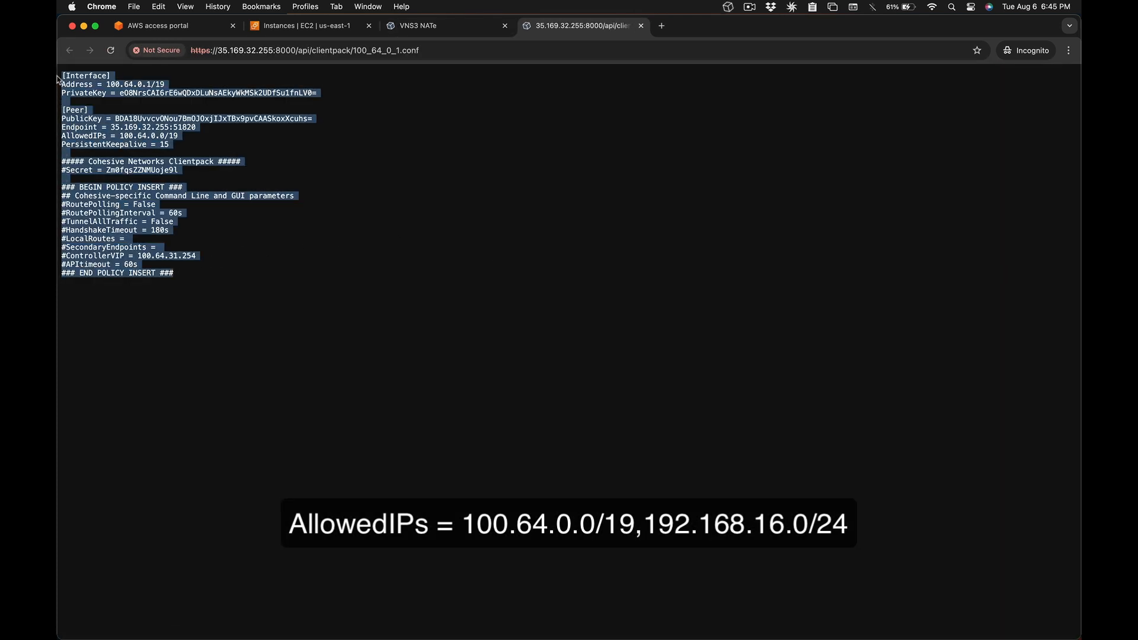
pyautogui.press('super+c')
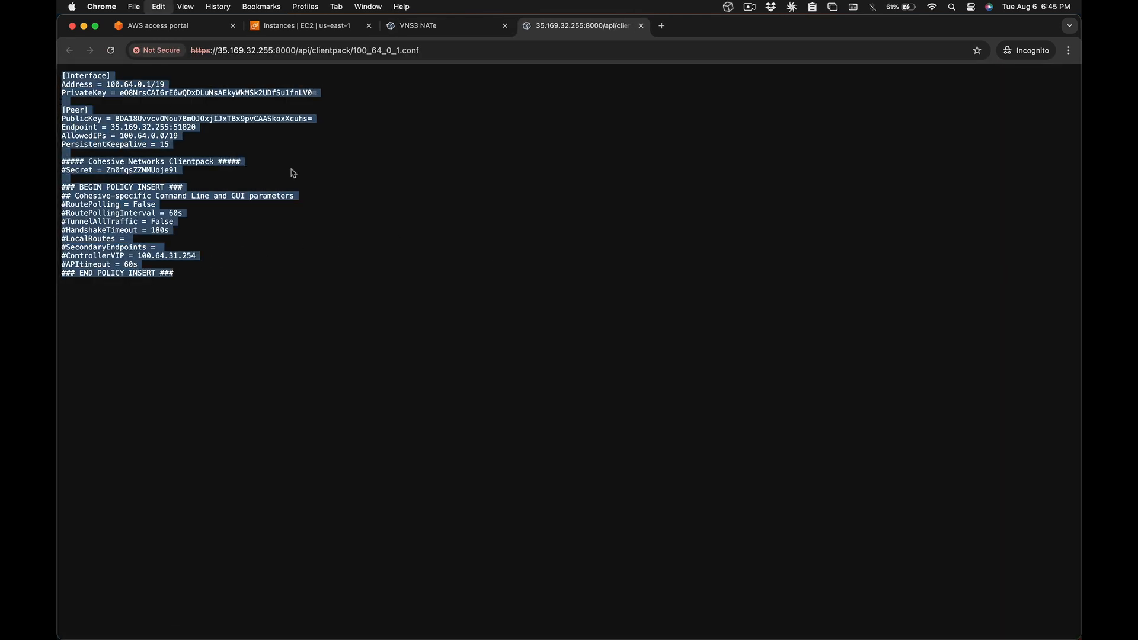
pyautogui.click(392, 209)
# - Launch CohesiveNetVPN and open its Edit Connections window
pyautogui.press('super+space')
pyautogui.write('cohe')
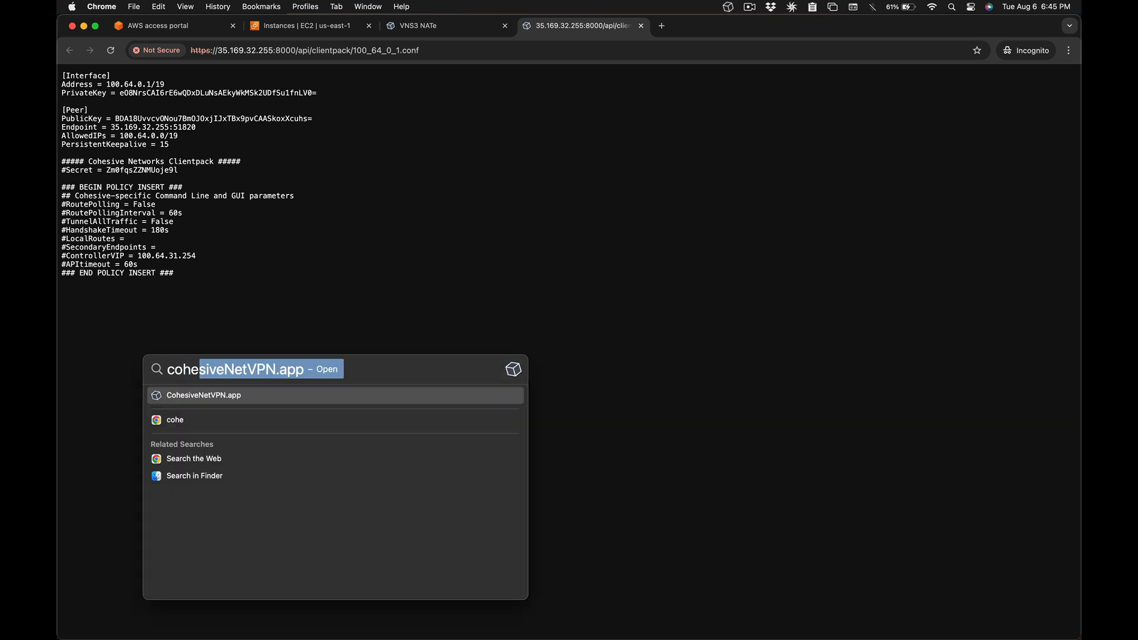
pyautogui.press('Return')
pyautogui.click(730, 8)
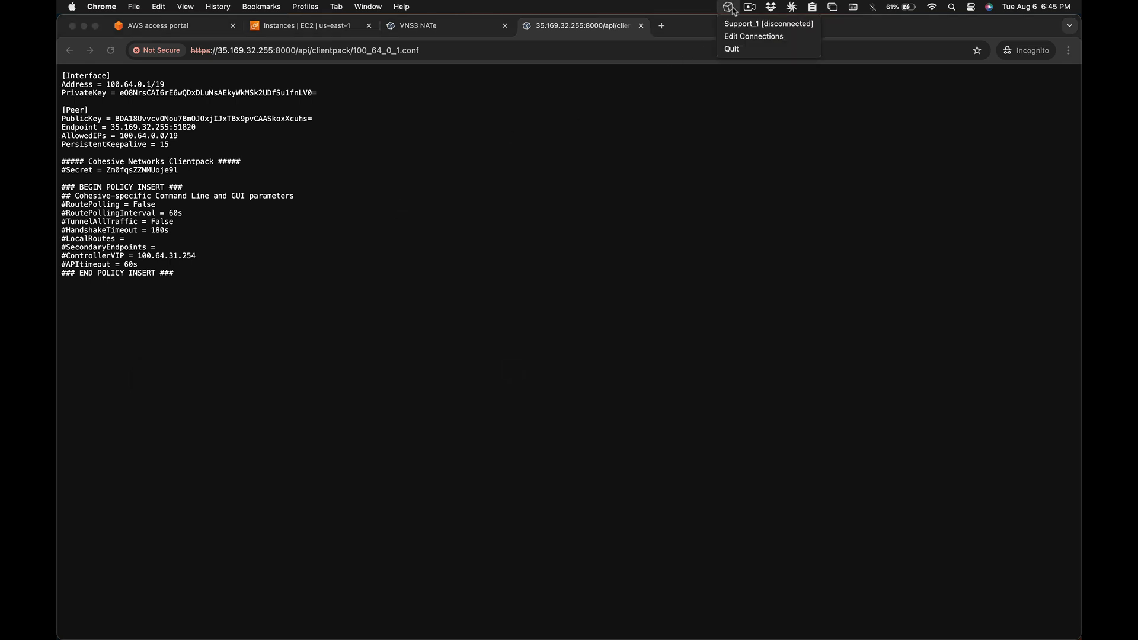
pyautogui.click(734, 37)
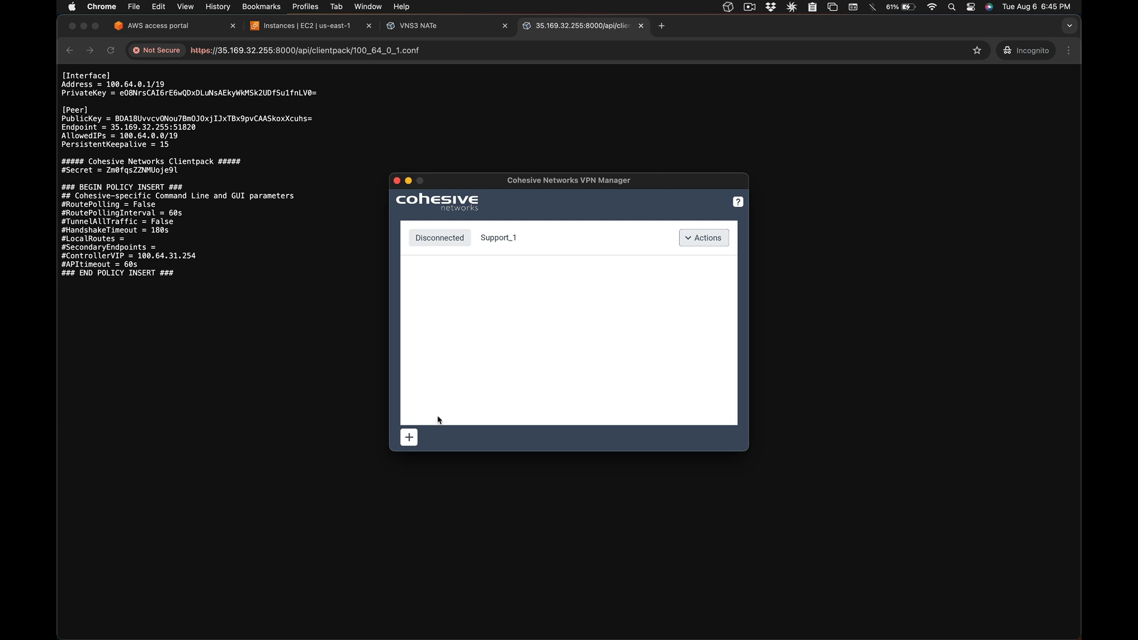
# - Add and save a connection named NATe-remote-admin from the pasted clientpack config
pyautogui.click(413, 438)
pyautogui.click(525, 235)
pyautogui.write('NATe-remote-admin')
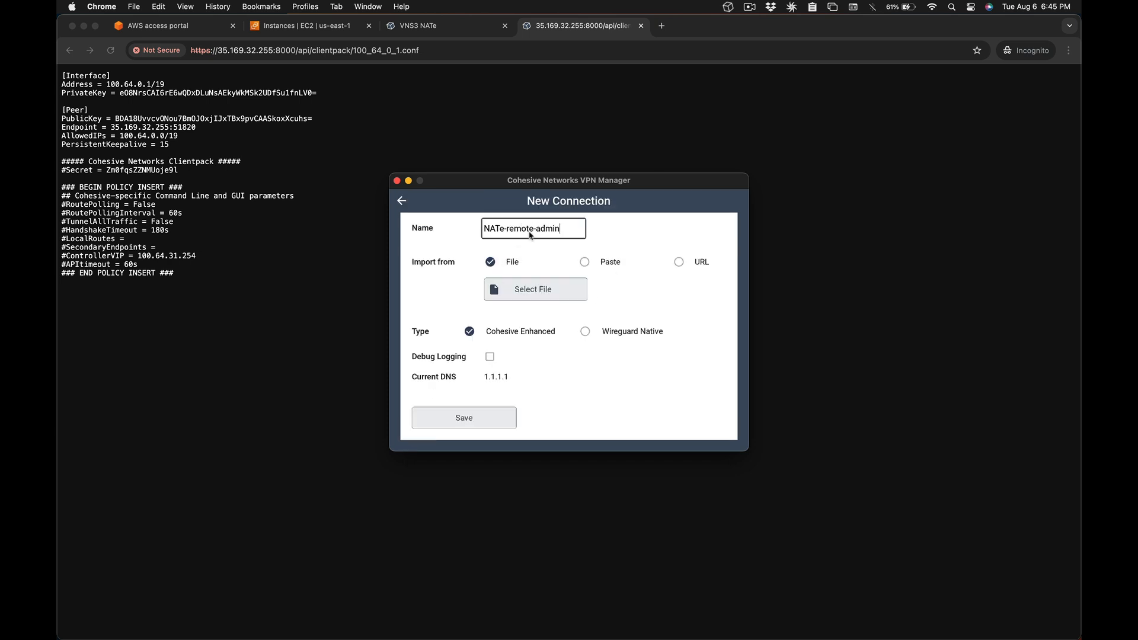
pyautogui.click(585, 263)
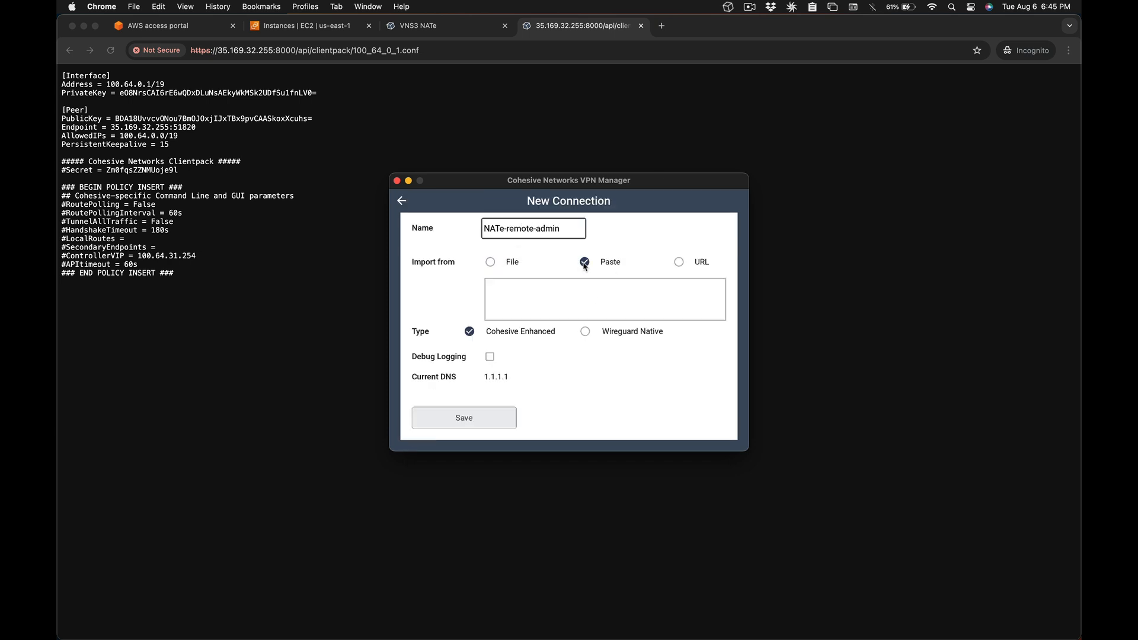
pyautogui.click(527, 289)
pyautogui.press('super+v')
pyautogui.scroll(-5, 534, 308)
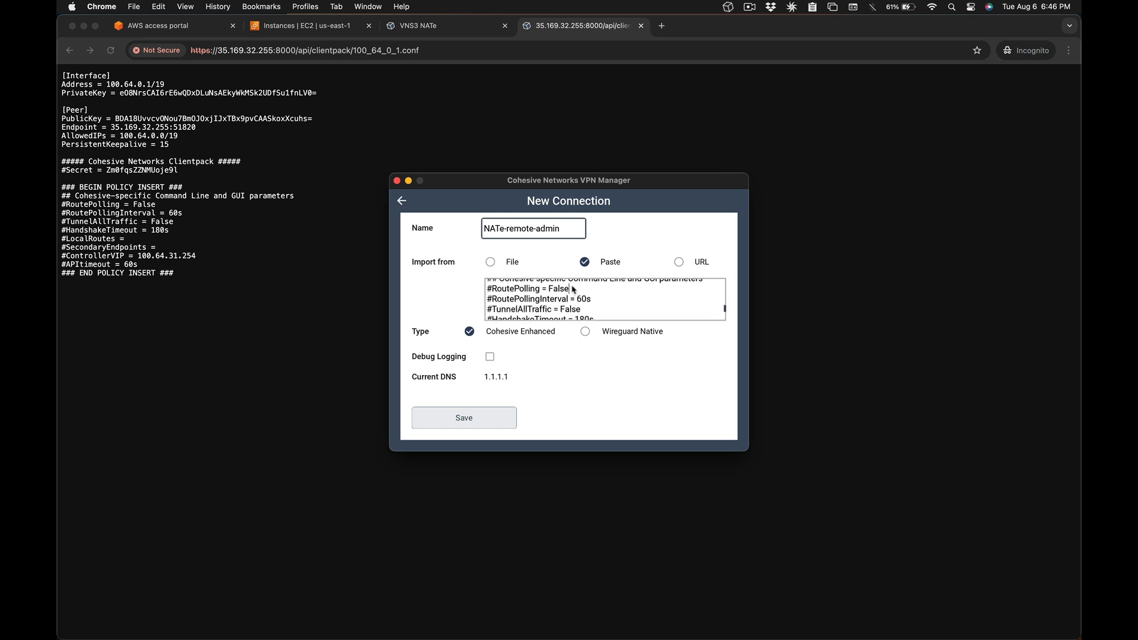
pyautogui.press('BackSpace')
pyautogui.press('BackSpace')
pyautogui.press('BackSpace')
pyautogui.press('BackSpace')
pyautogui.click(464, 418)
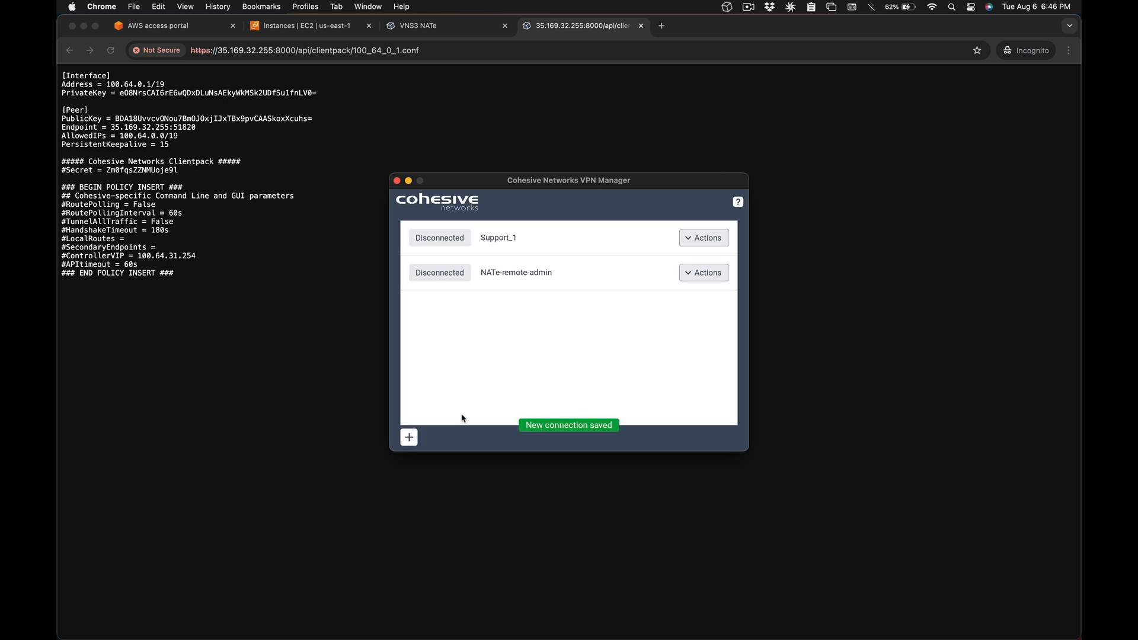
# - Connect the NATe-remote-admin VPN and return to the browser
pyautogui.click(691, 274)
pyautogui.click(700, 294)
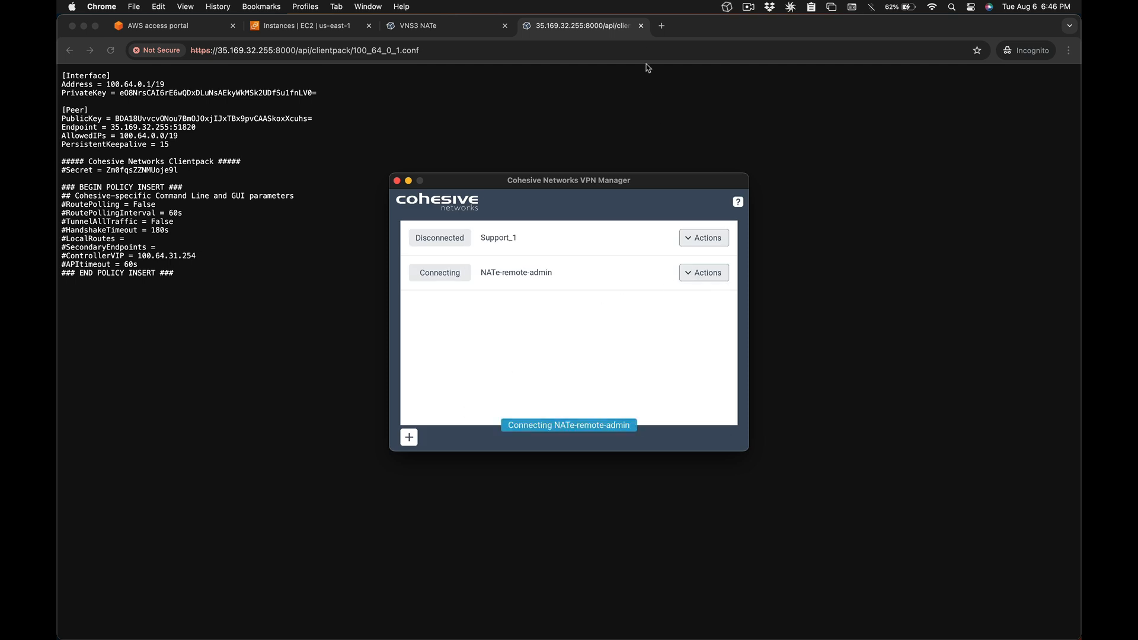
pyautogui.click(642, 28)
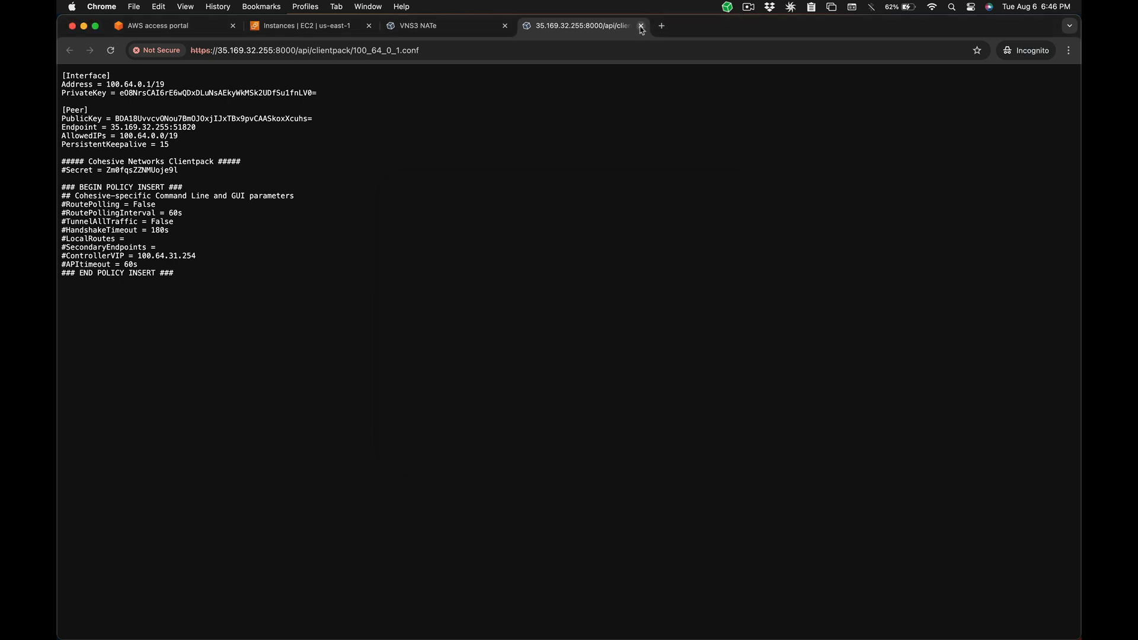
# - Confirm clientpack 100_64_0_1 shows Connected, then copy private IPv4 192.168.16.85 from EC2
pyautogui.click(642, 28)
pyautogui.press('super+r')
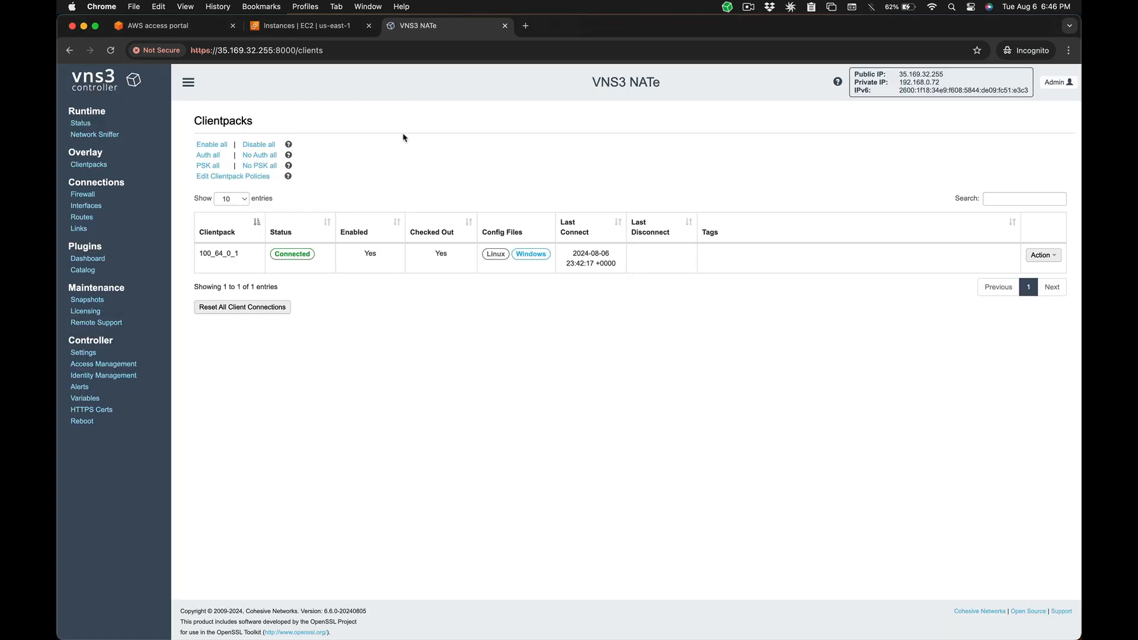
pyautogui.click(85, 193)
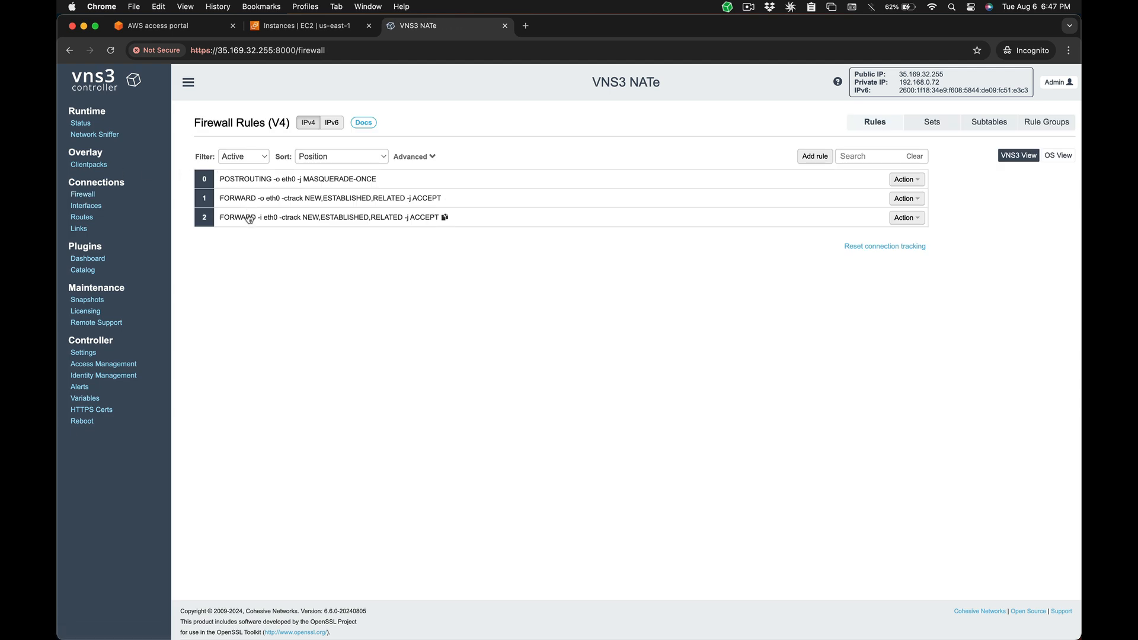
pyautogui.click(302, 25)
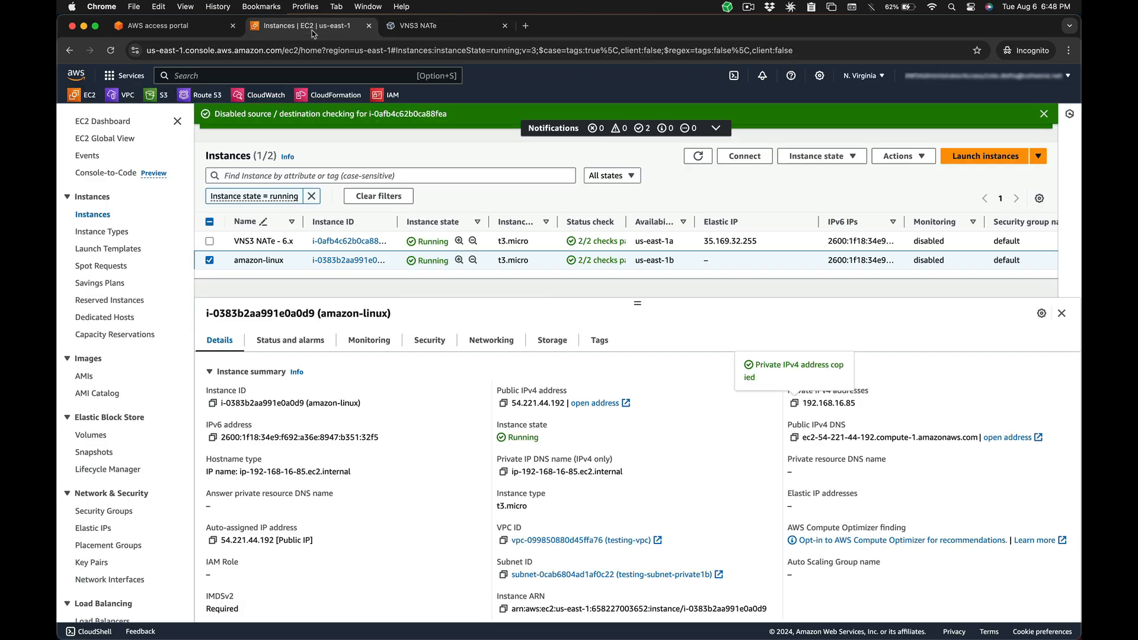
pyautogui.click(795, 403)
# - SSH into 192.168.16.85 as ec2-user using keypair_aws.pem
pyautogui.moveTo(533, 637)
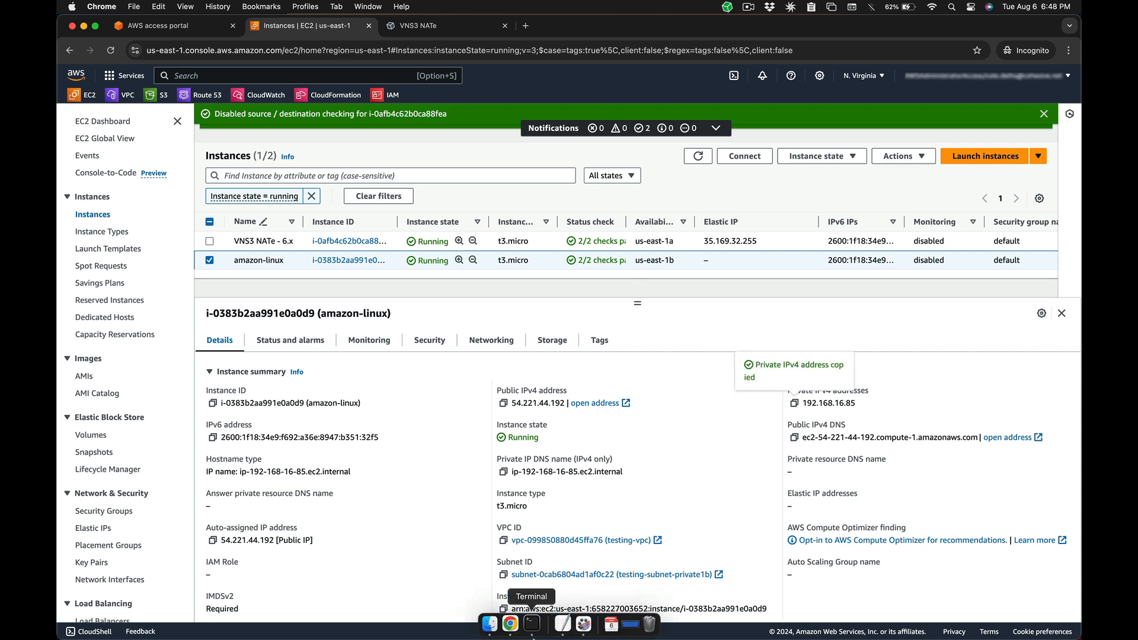
pyautogui.click(534, 630)
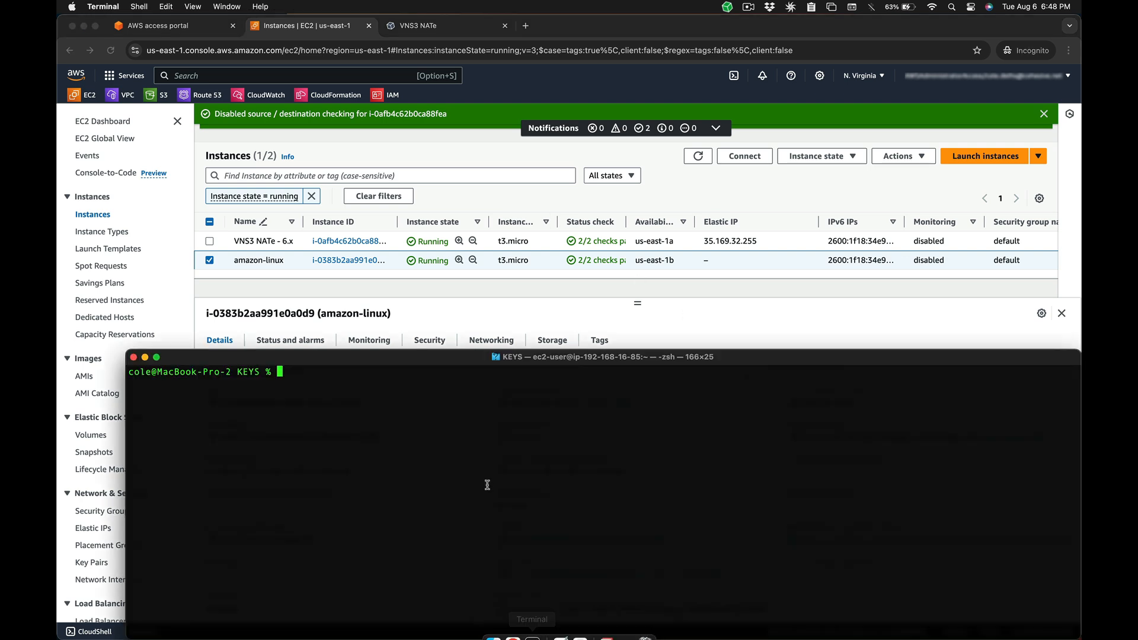
pyautogui.write('ssh -i key')
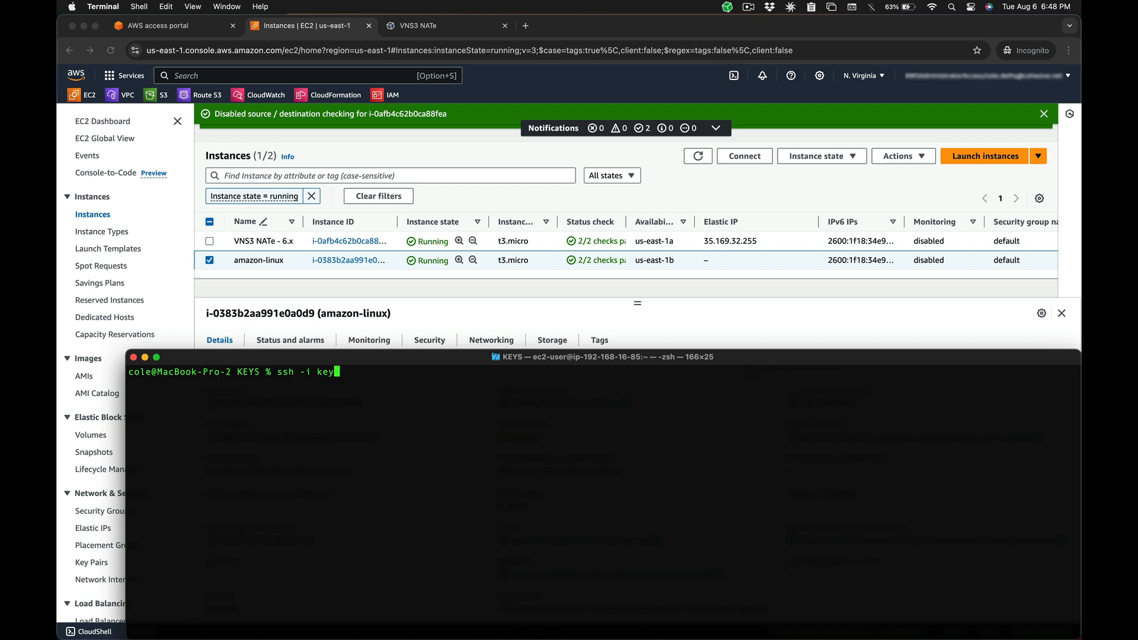
pyautogui.write('pair_aws.pem ec2-user@')
pyautogui.press('super+v')
pyautogui.press('Return')
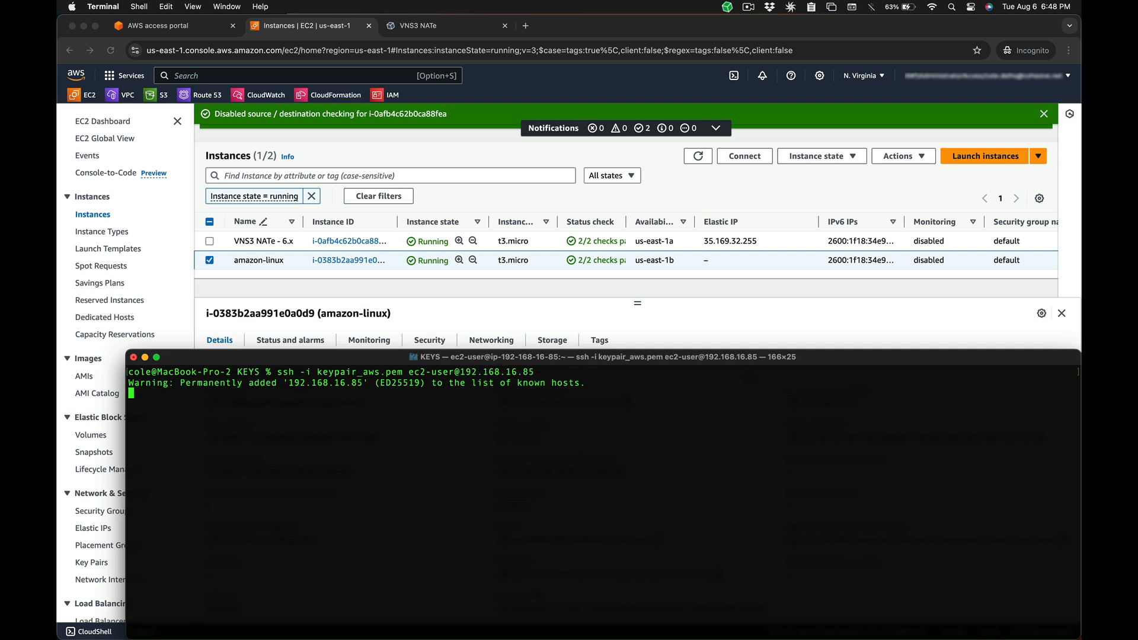
# - Ping 1.1.1.1 from the instance, getting 0% packet loss
pyautogui.hotkey('ctrl', 'l')
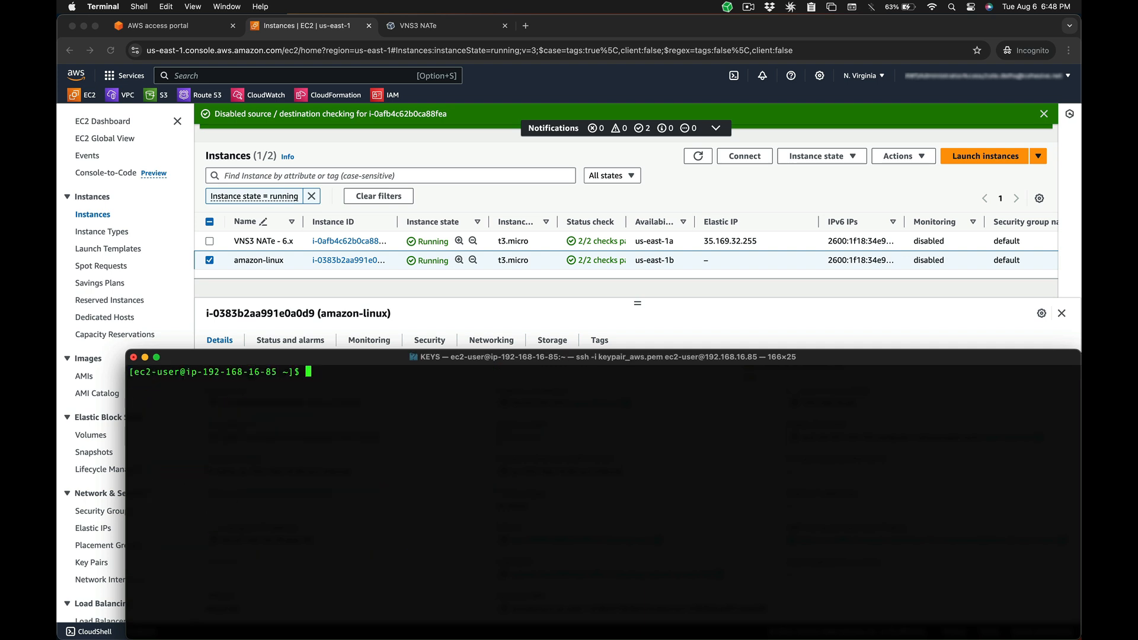
pyautogui.write('ping 1.1.1.1')
pyautogui.press('Return')
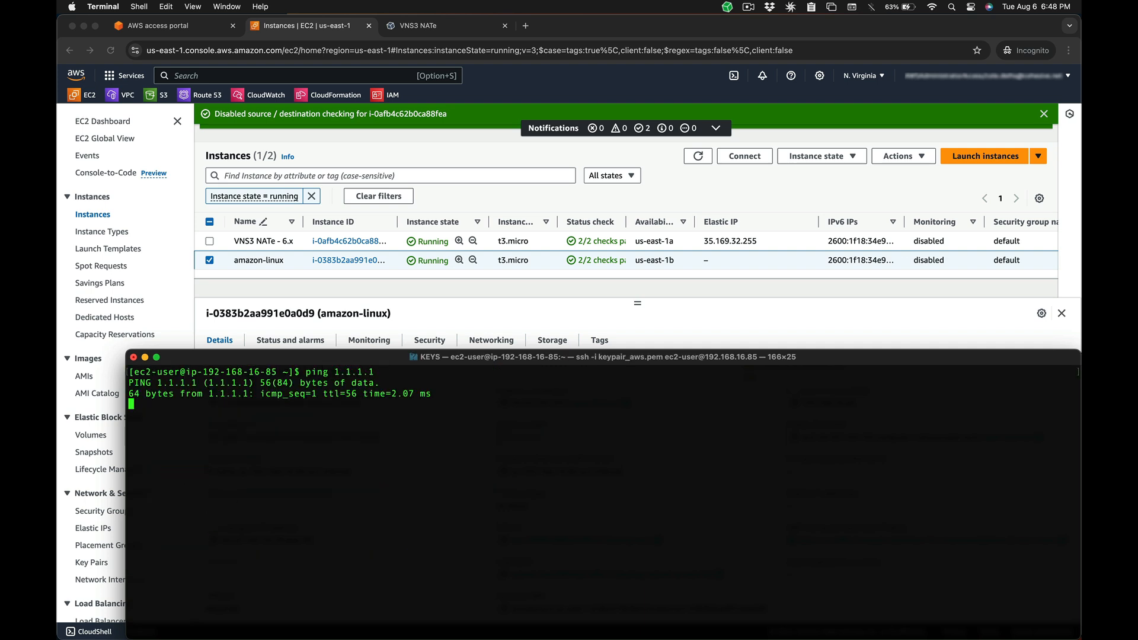
pyautogui.hotkey('ctrl', 'c')
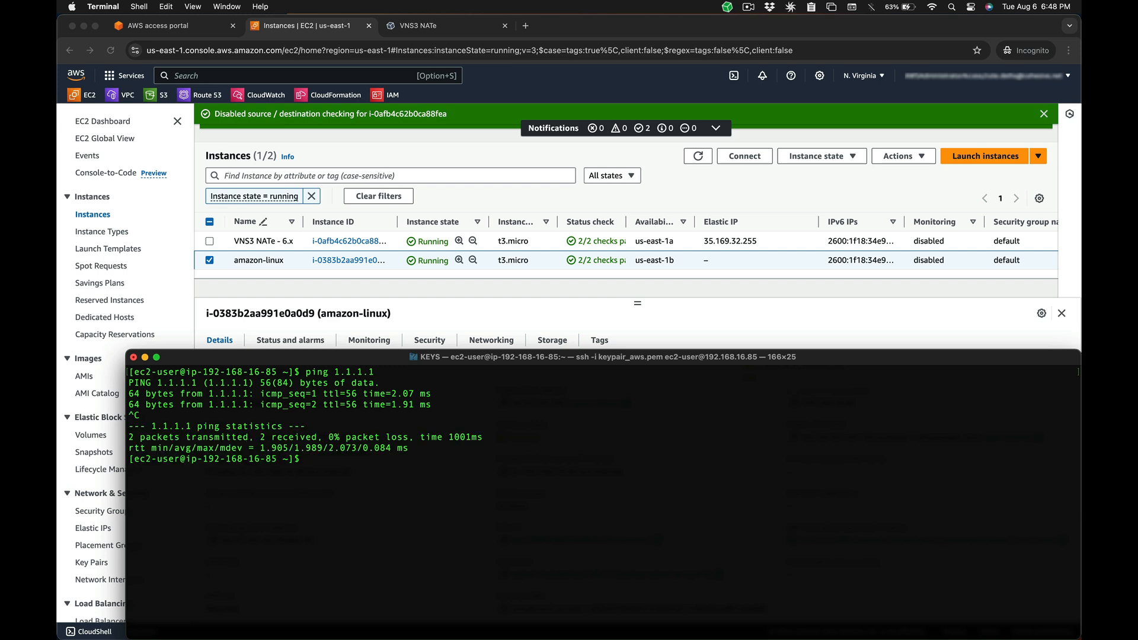
pyautogui.click(491, 172)
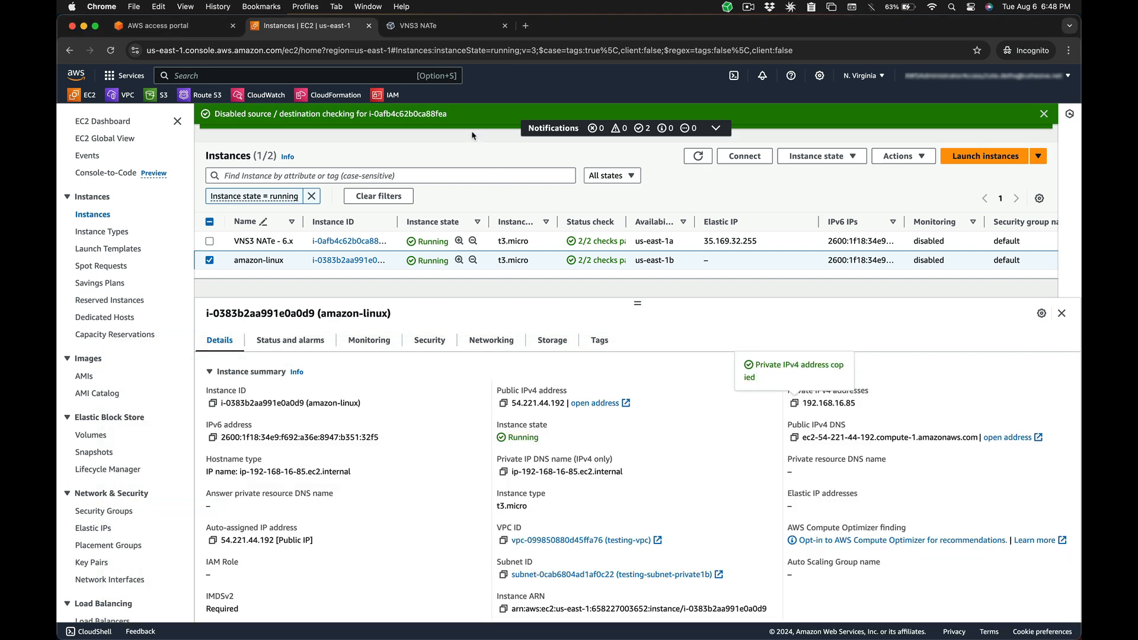
# - Create a network sniffer named ping with the icmp filter
pyautogui.click(422, 26)
pyautogui.click(92, 134)
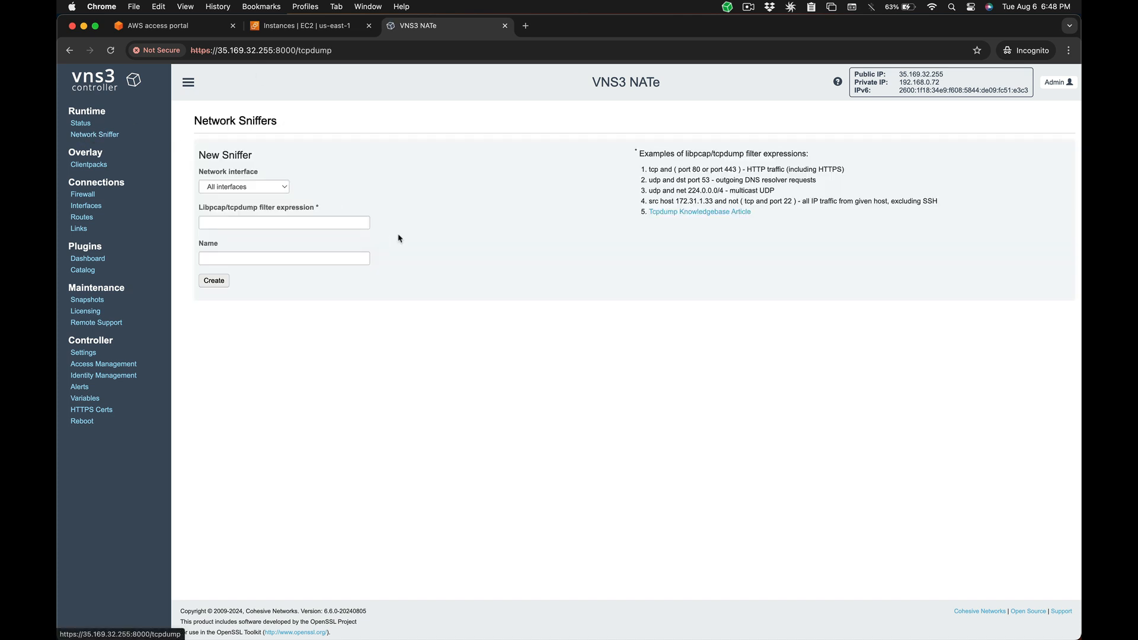
pyautogui.click(308, 222)
pyautogui.write('p')
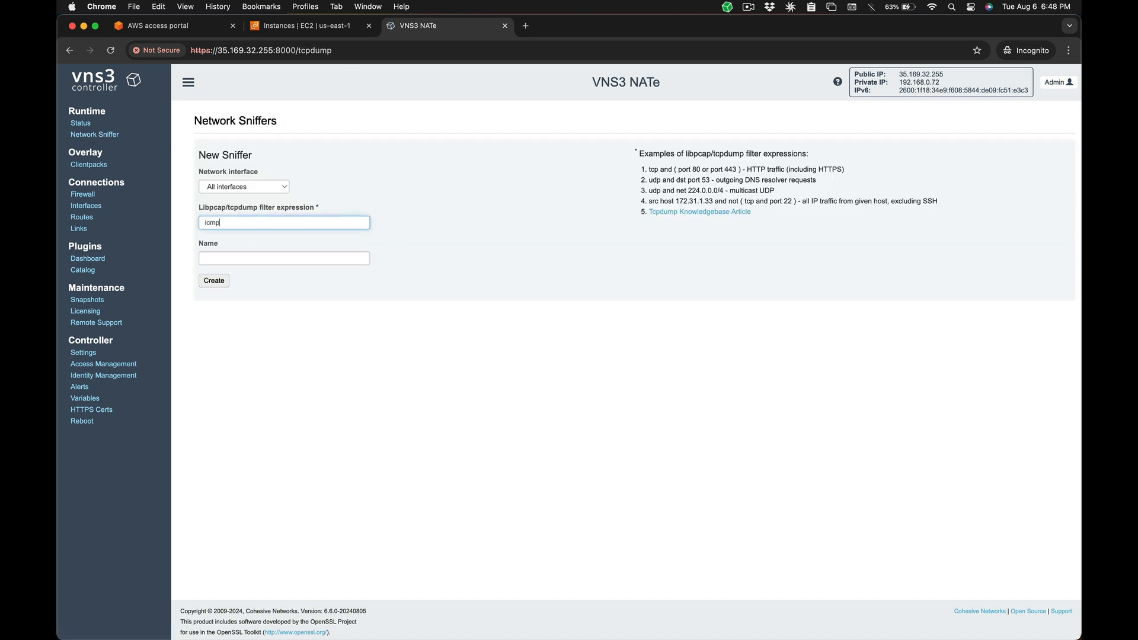
pyautogui.press('Tab')
pyautogui.write('ping')
pyautogui.click(214, 281)
# - Rerun ping 1.1.1.1 in the instance's Terminal session
pyautogui.hotkey('ctrl', 'Up')
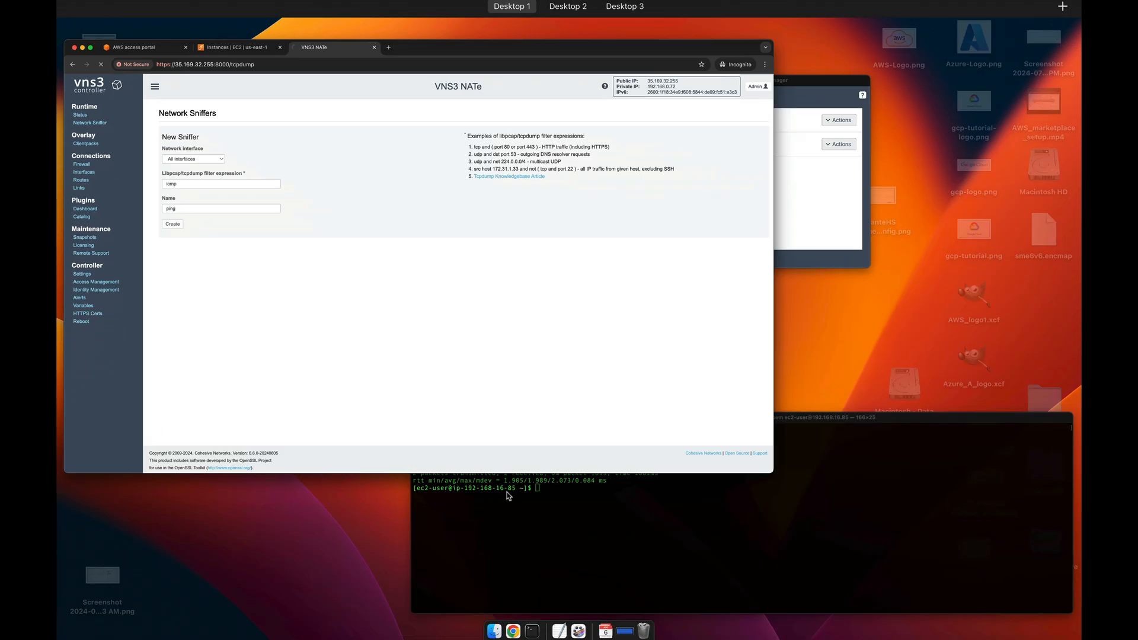
pyautogui.click(527, 522)
pyautogui.press('Up')
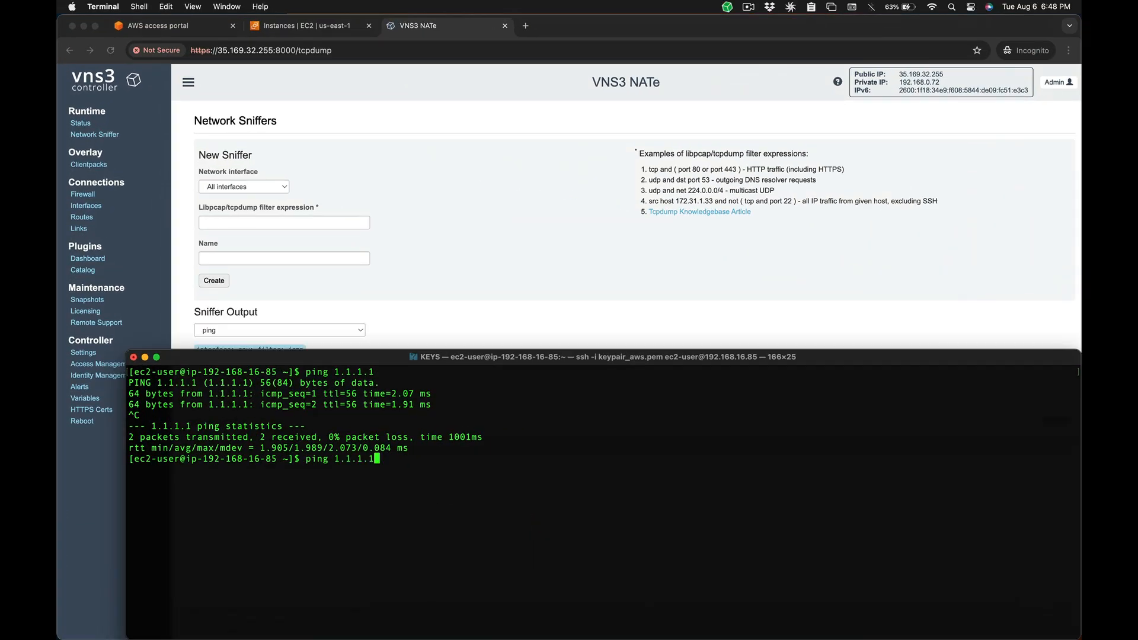
pyautogui.press('Return')
# - Refresh the sniffer to see ICMP from 192.168.16.85 and copy the controller's private IP
pyautogui.click(523, 341)
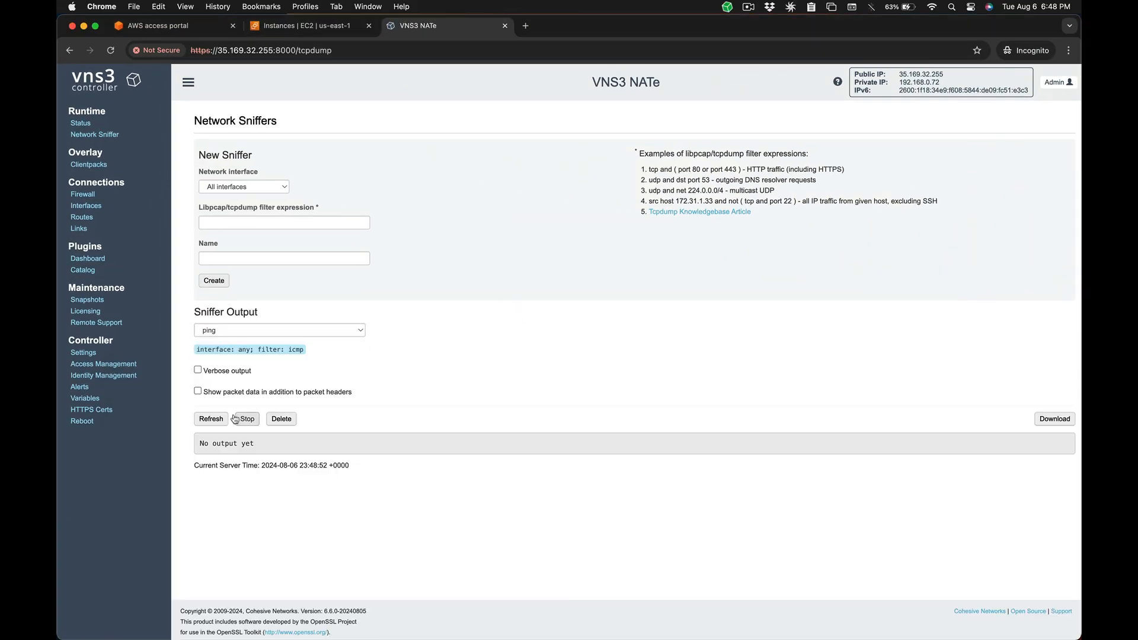
pyautogui.click(214, 419)
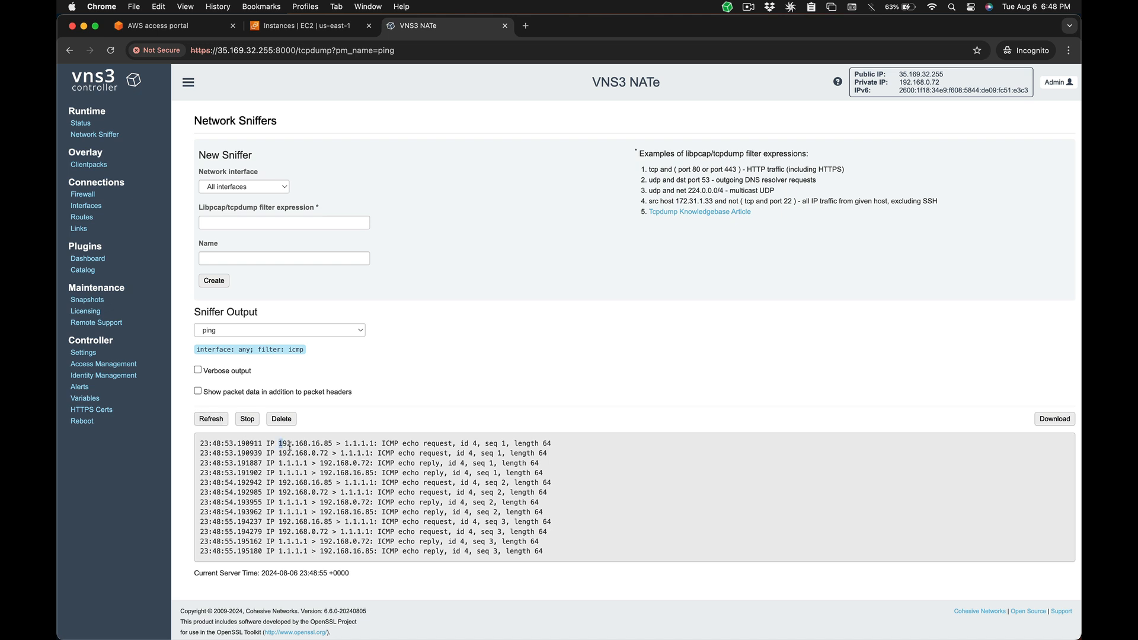
pyautogui.moveTo(289, 446); pyautogui.dragTo(335, 443)
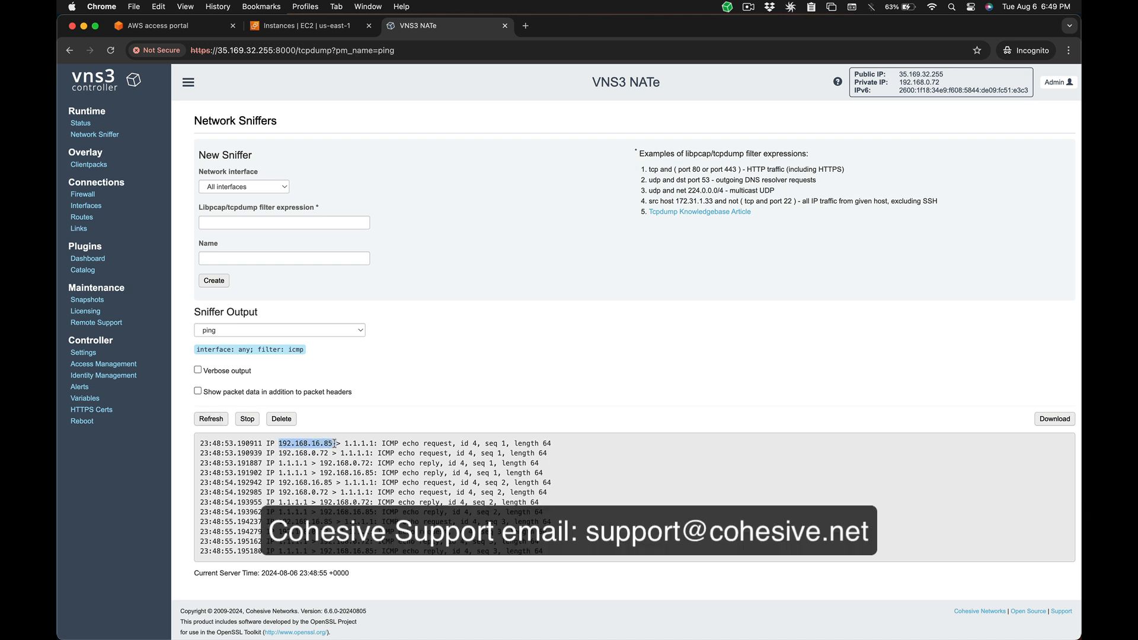
pyautogui.click(919, 83)
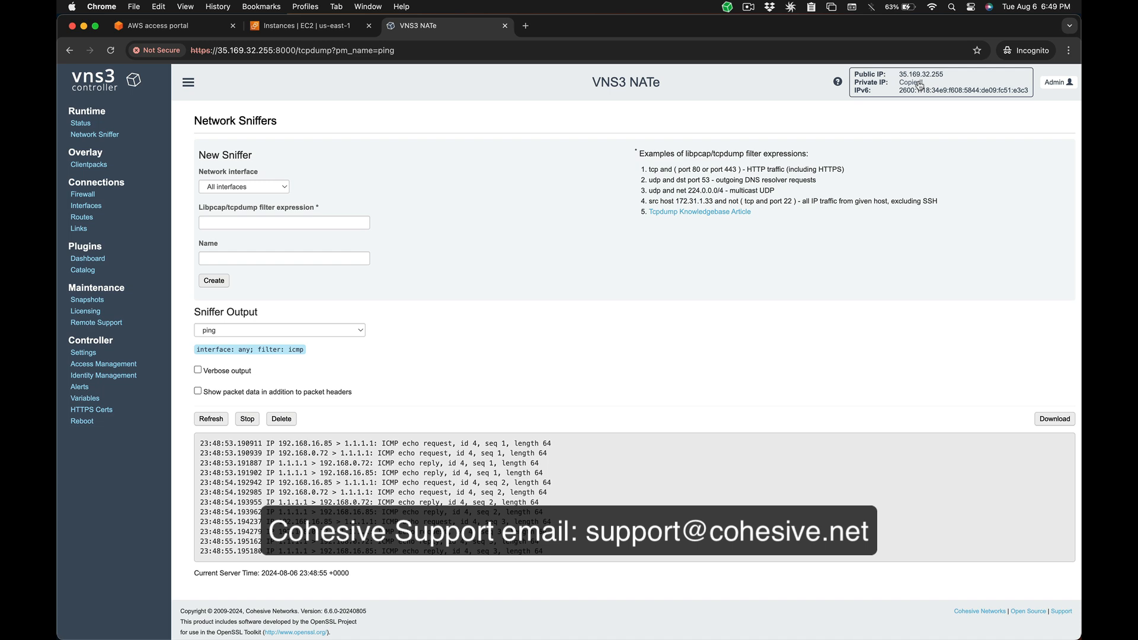